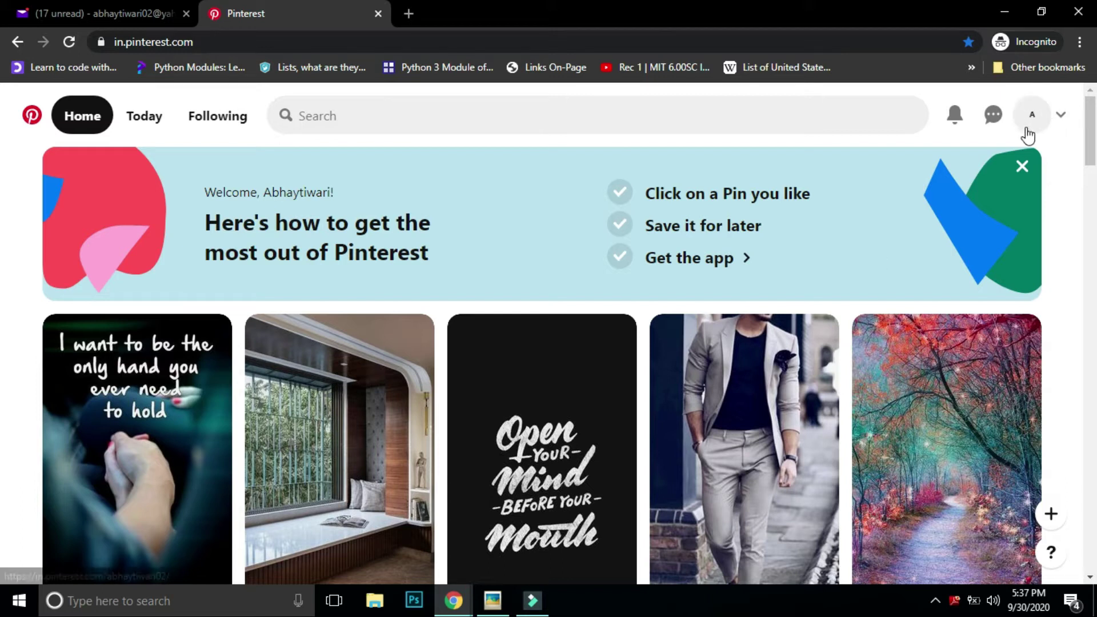
Step: Choose 'Add a free business account' from the account dropdown menu
{"action": "left_click", "coordinate": [1061, 116]}
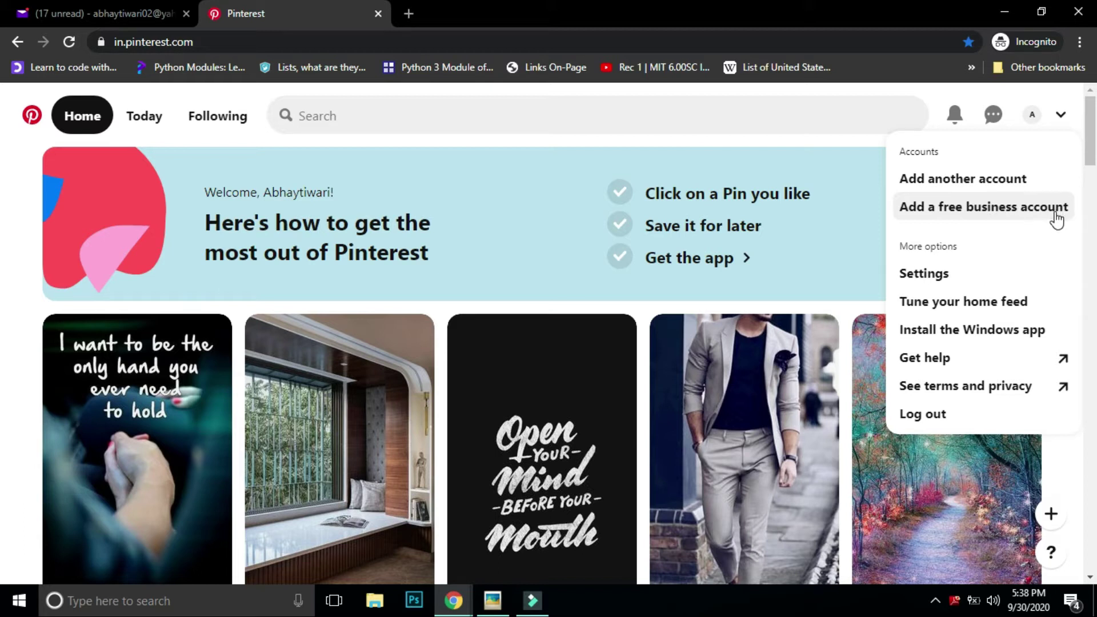
{"action": "left_click", "coordinate": [987, 212]}
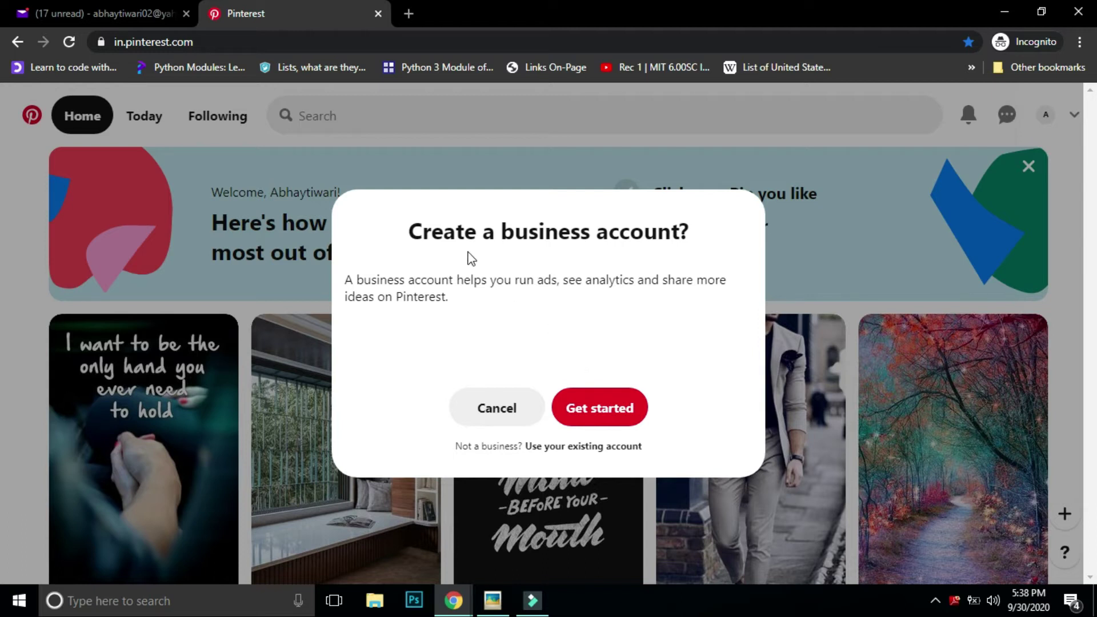
Step: Confirm 'Get started' on the Create a business account prompt
{"action": "left_click", "coordinate": [595, 409]}
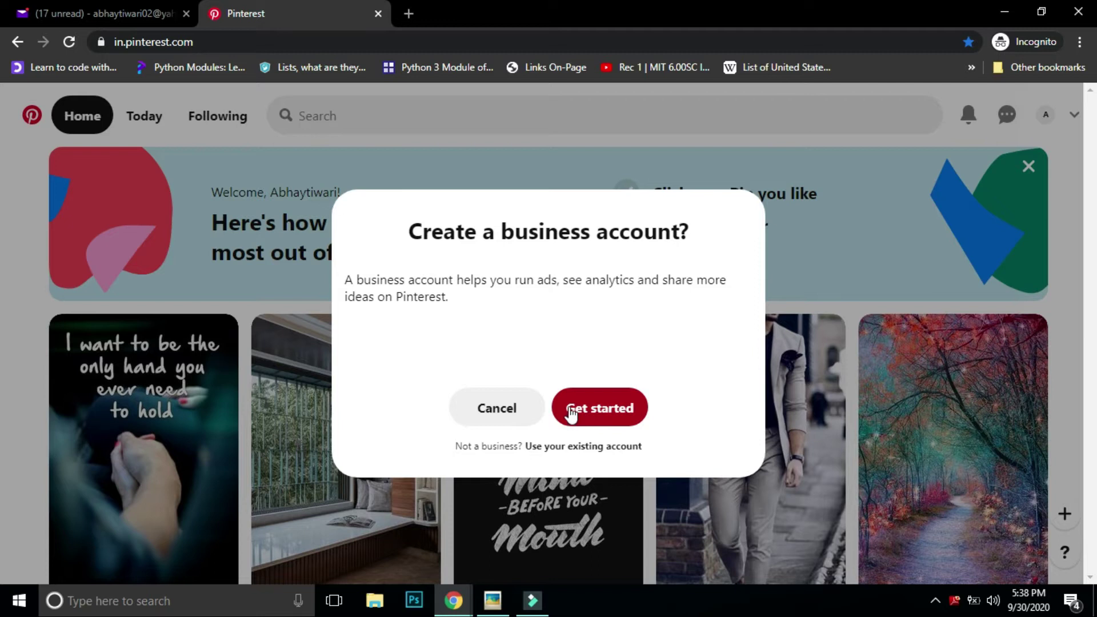
{"action": "left_click", "coordinate": [605, 412]}
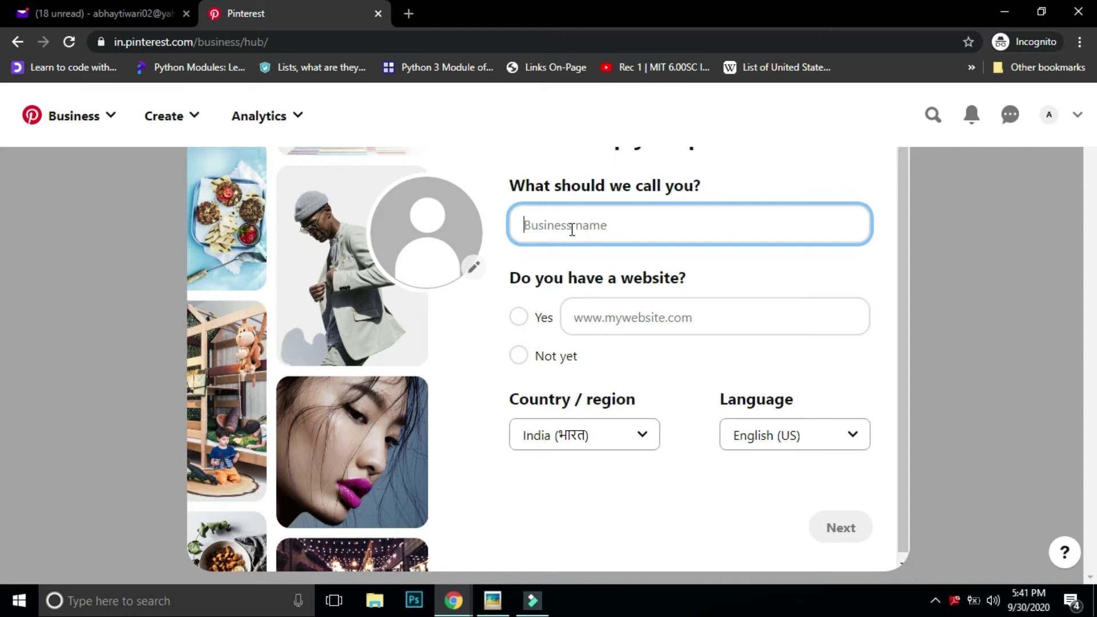
{"action": "type", "text": "Abhi Tiwari"}
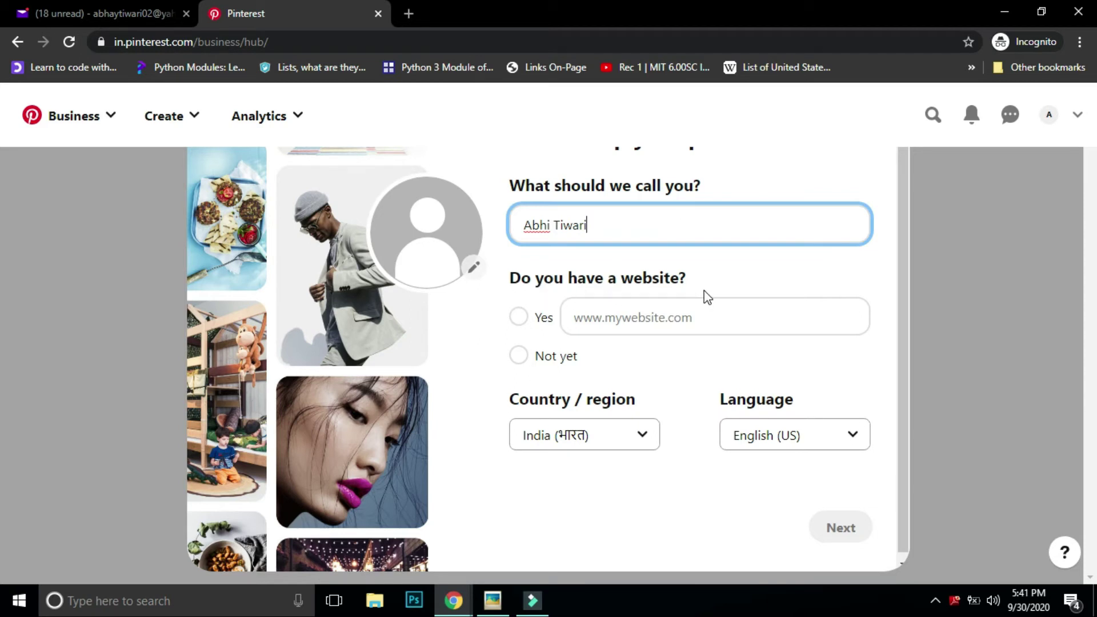
{"action": "left_click", "coordinate": [694, 318]}
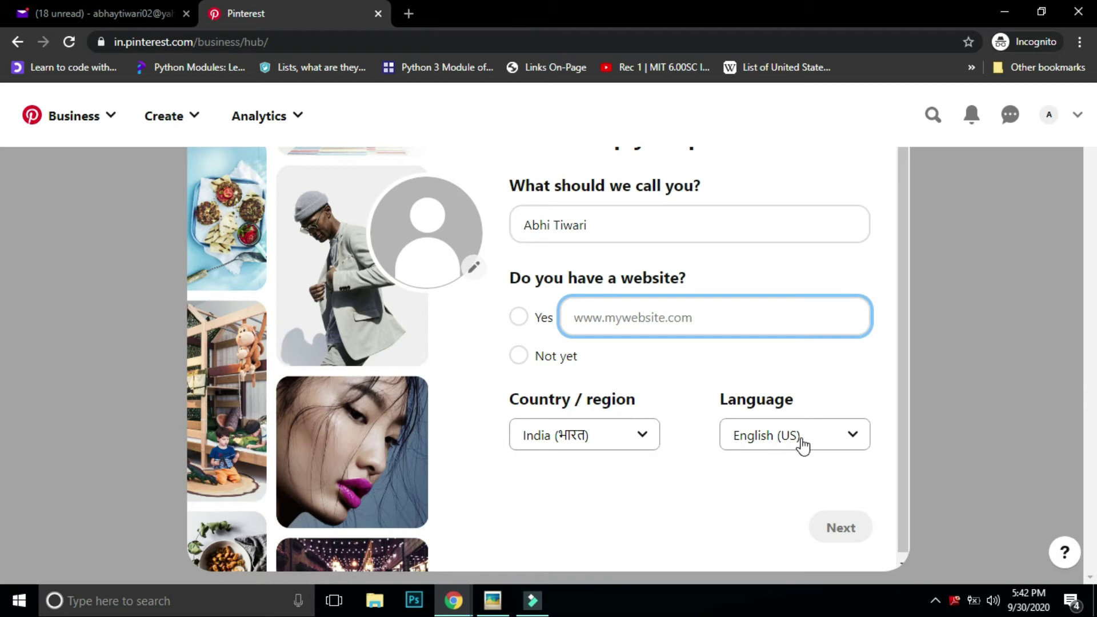
{"action": "left_click", "coordinate": [594, 314]}
{"action": "mouse_move", "coordinate": [456, 604]}
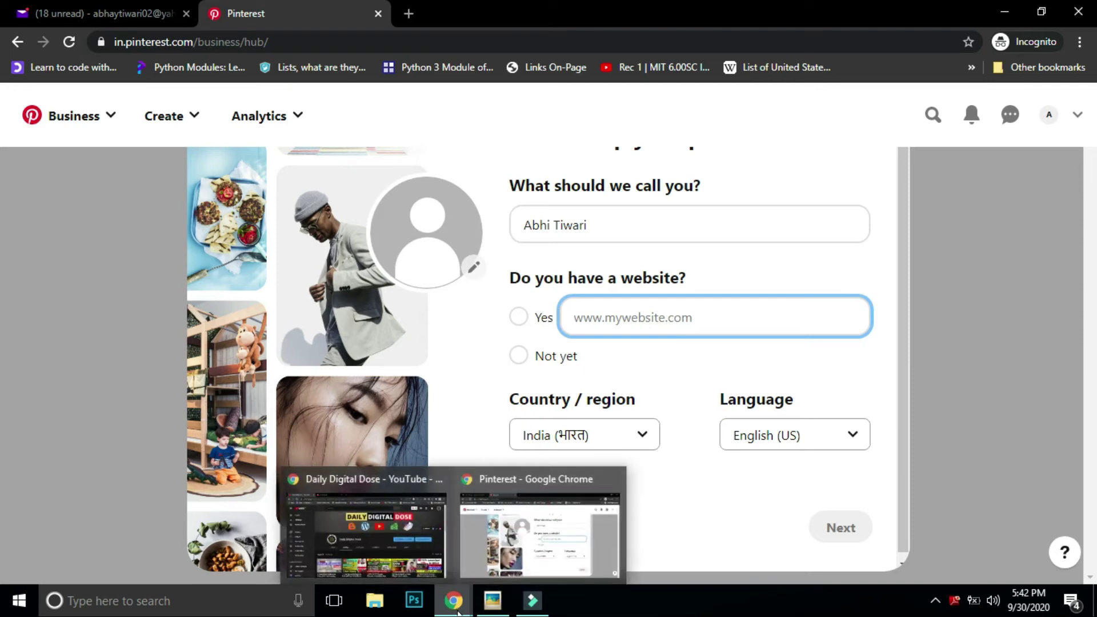
{"action": "left_click", "coordinate": [389, 540]}
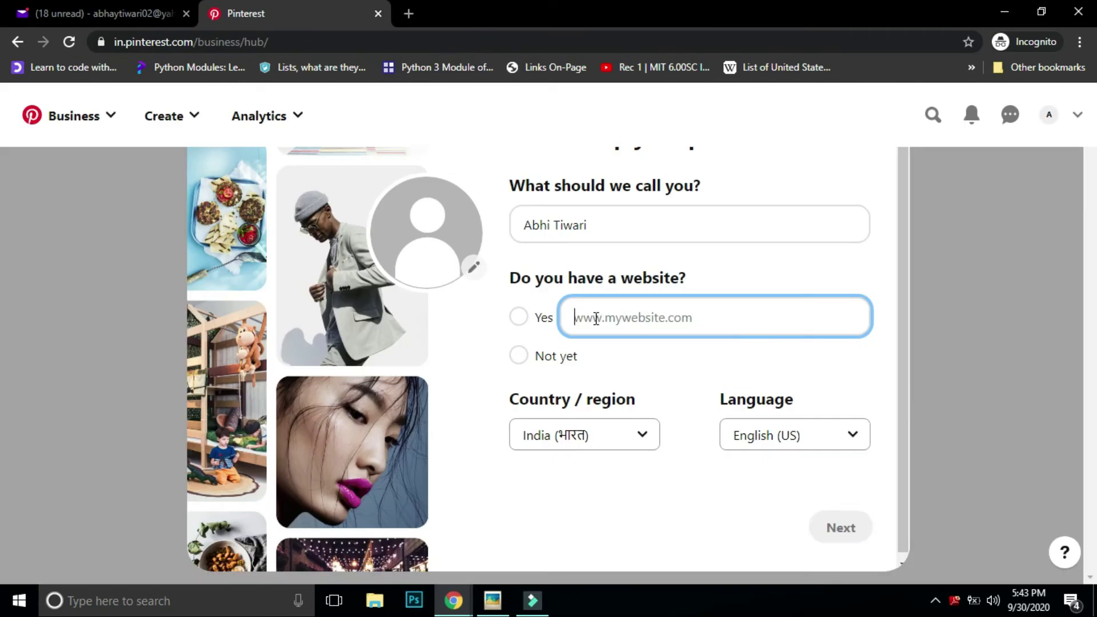
{"action": "type", "text": "https://stylisat.shayaristage.com/"}
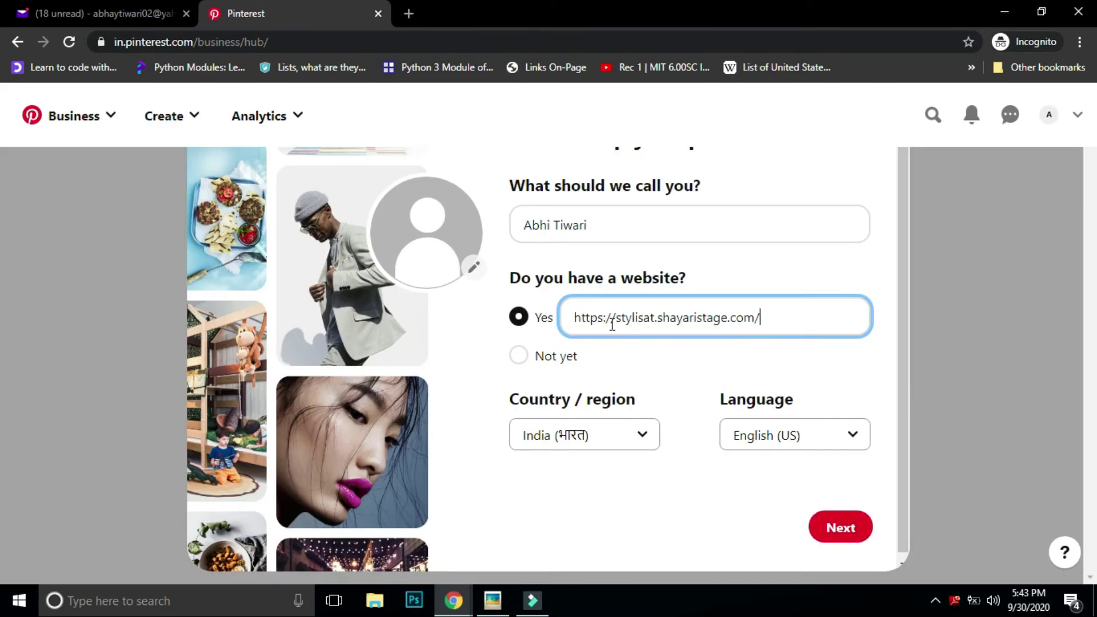
{"action": "left_click", "coordinate": [840, 531]}
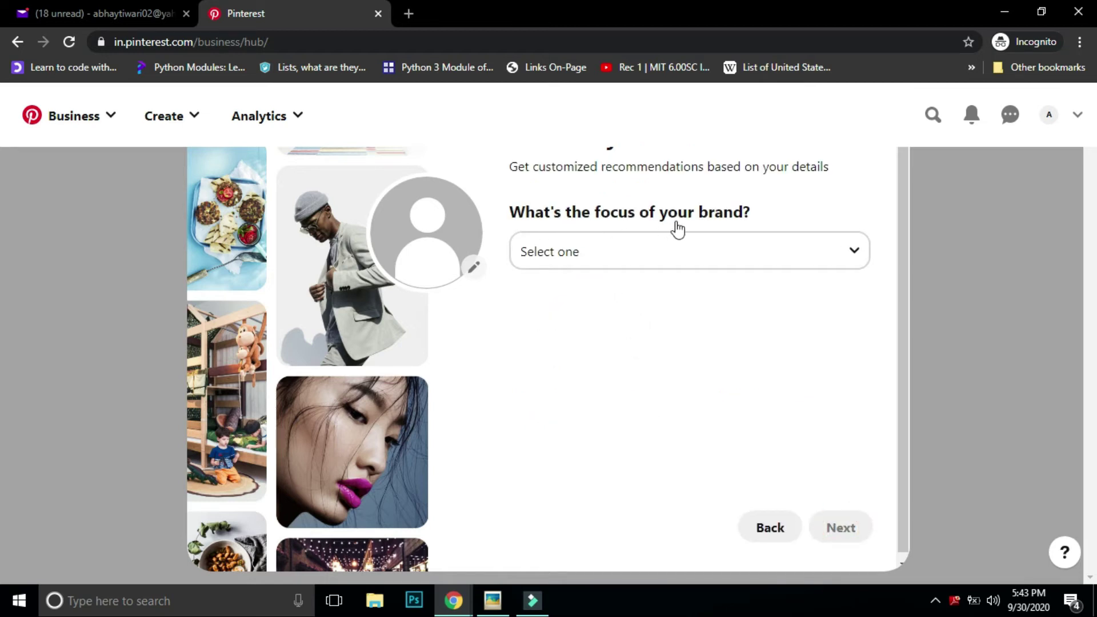
Step: Set the brand focus to Other with 'Business' as the custom focus
{"action": "left_click", "coordinate": [852, 250]}
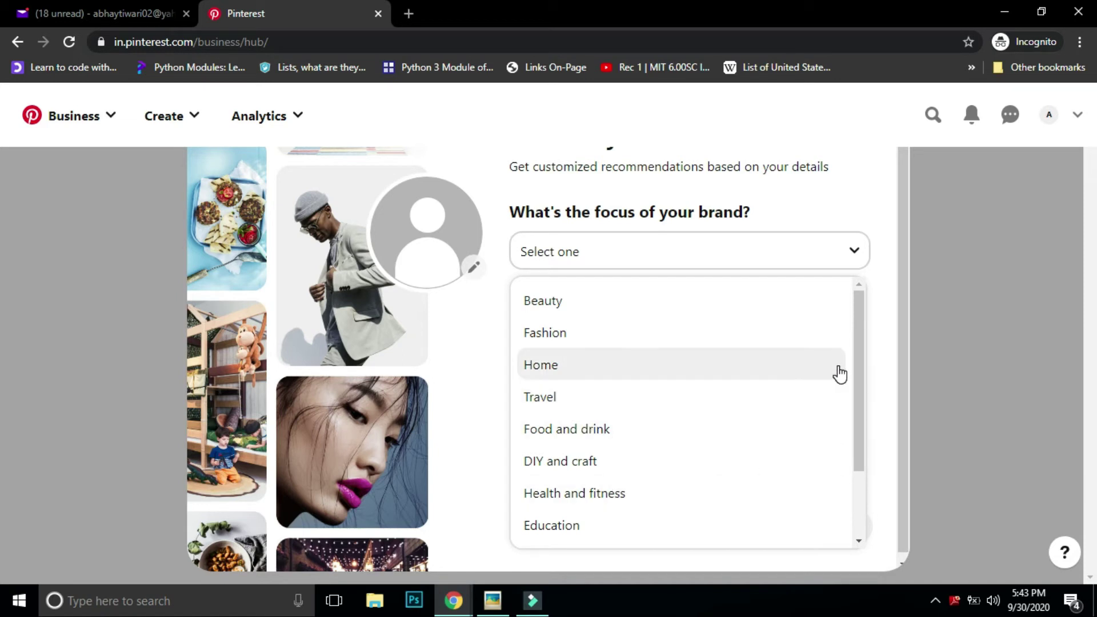
{"action": "left_click_drag", "start_coordinate": [860, 344], "coordinate": [851, 464]}
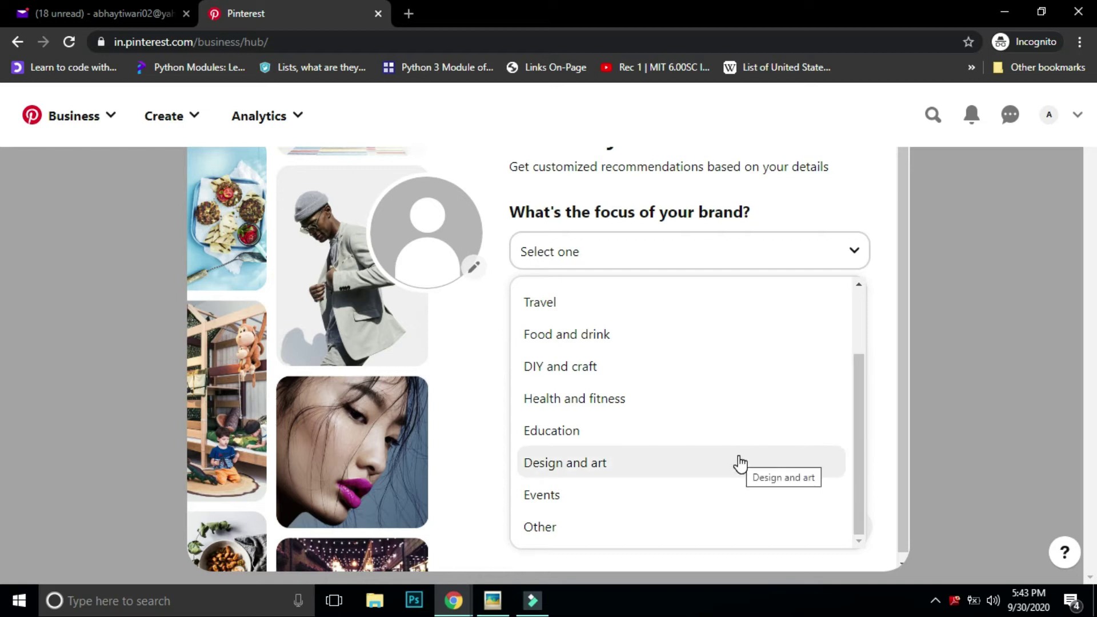
{"action": "left_click", "coordinate": [556, 533]}
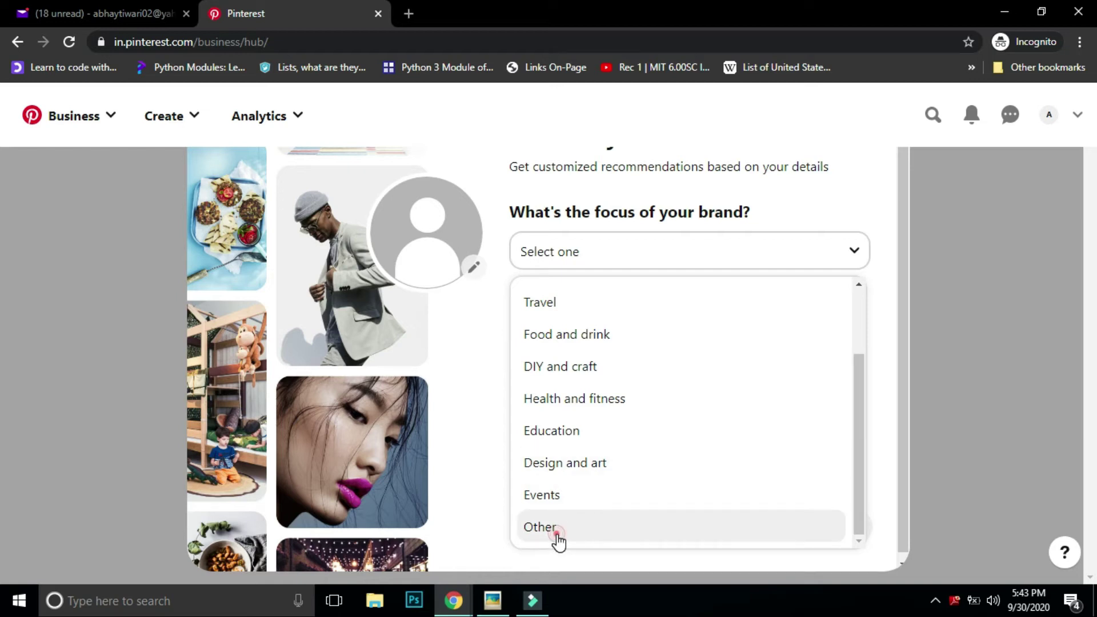
{"action": "left_click", "coordinate": [772, 258]}
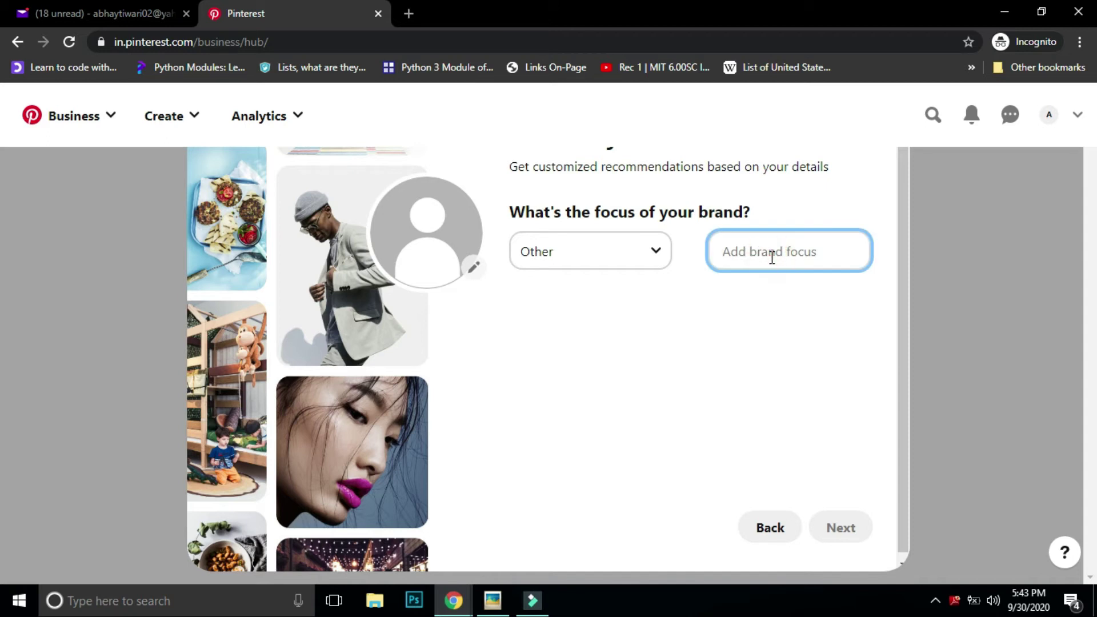
{"action": "type", "text": "Business"}
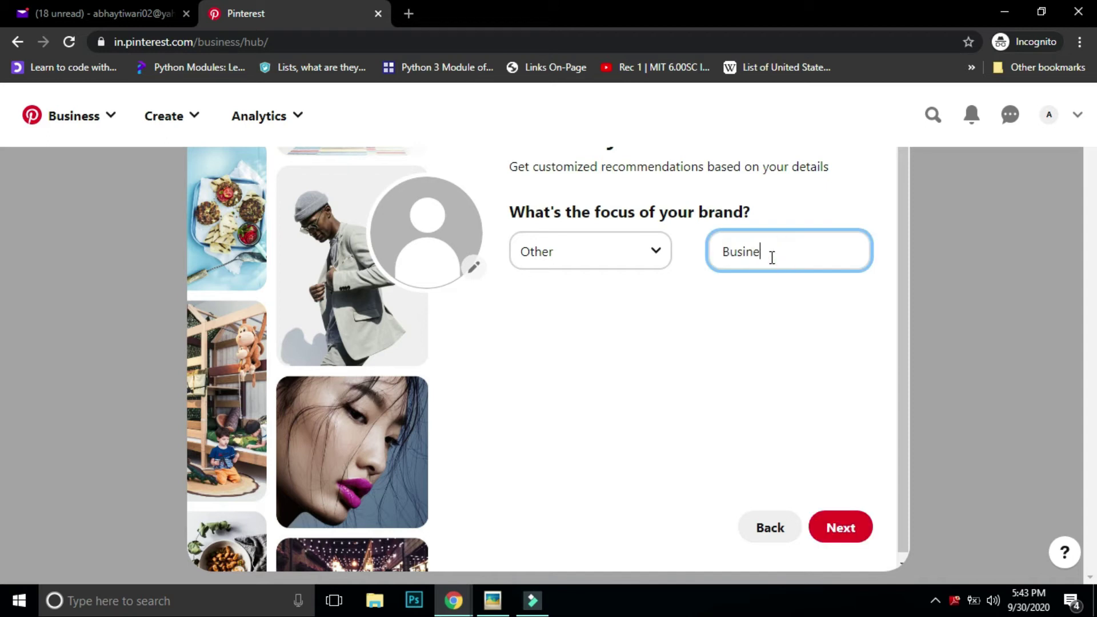
{"action": "left_click", "coordinate": [827, 539]}
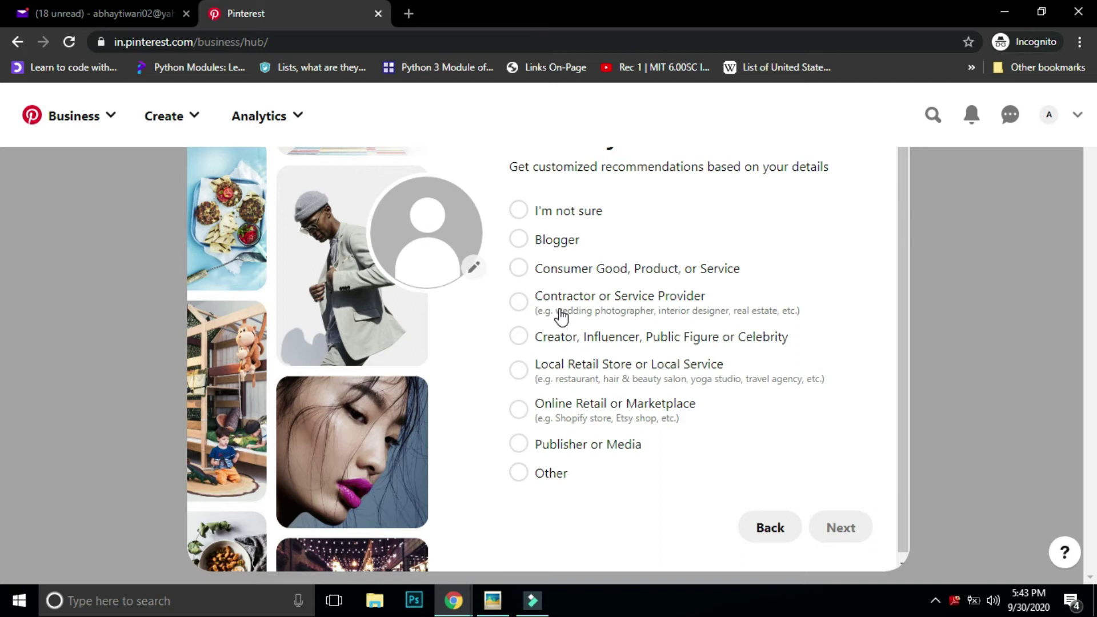
Step: Mark the business type as Blogger and answer Yes to interest in advertising
{"action": "left_click", "coordinate": [517, 240]}
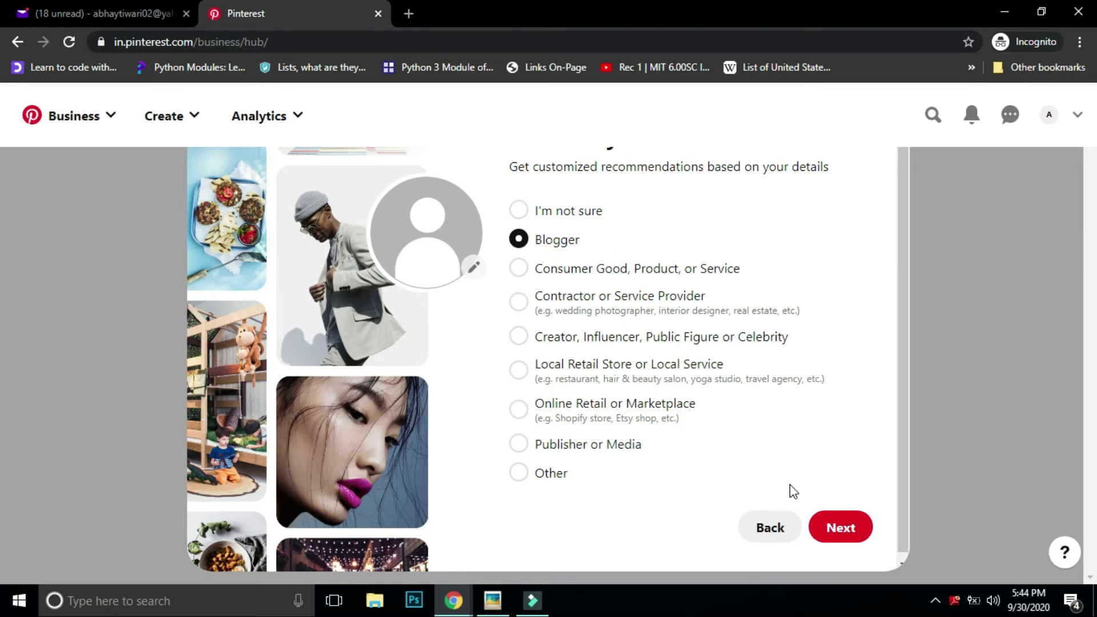
{"action": "left_click", "coordinate": [841, 527]}
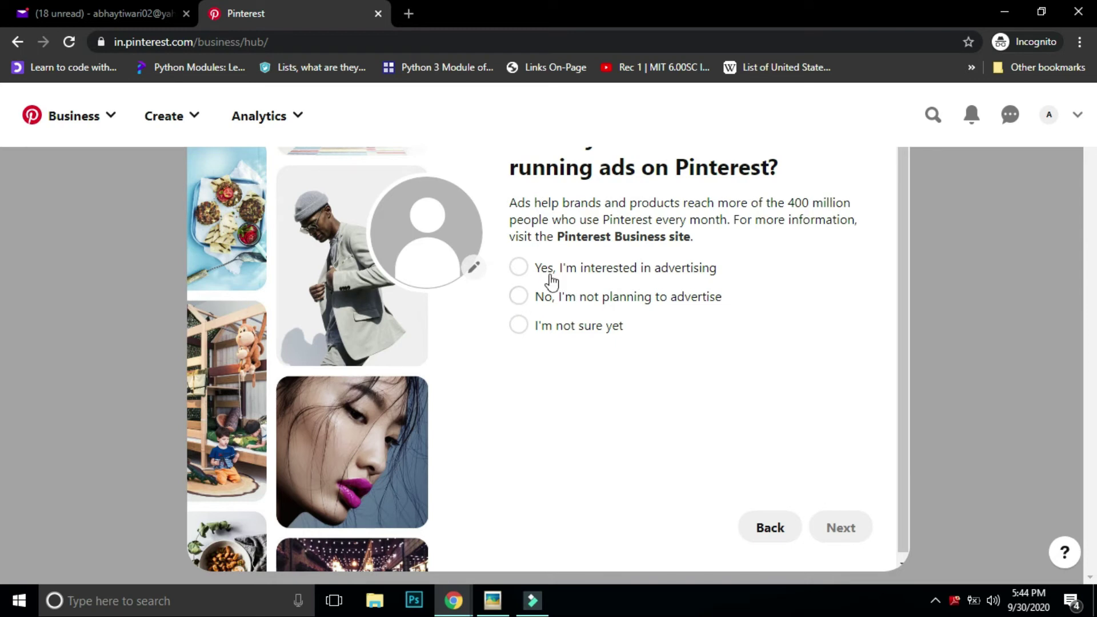
{"action": "left_click", "coordinate": [519, 273]}
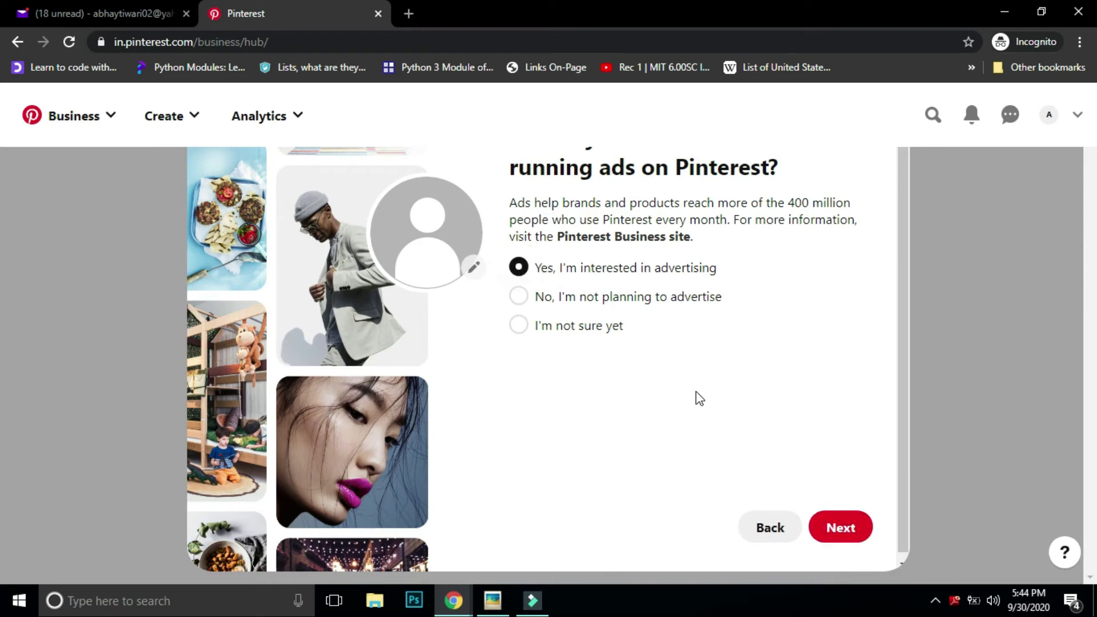
{"action": "left_click", "coordinate": [850, 532]}
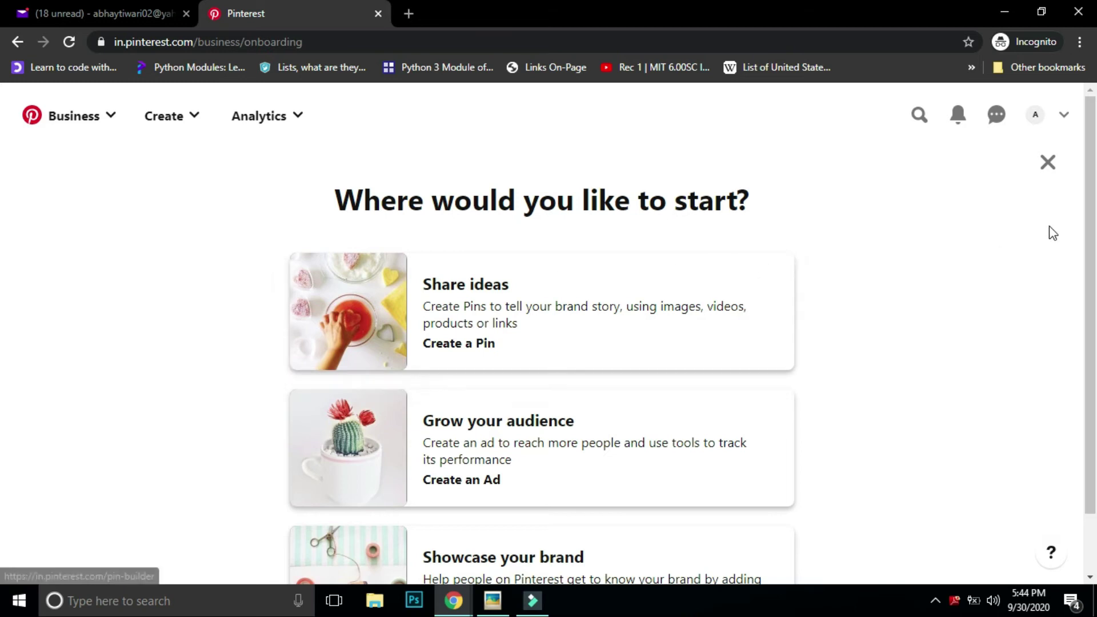
Step: Open the 'Showcase your brand' card to reach the Edit profile page
{"action": "left_click_drag", "start_coordinate": [1089, 212], "coordinate": [1094, 325]}
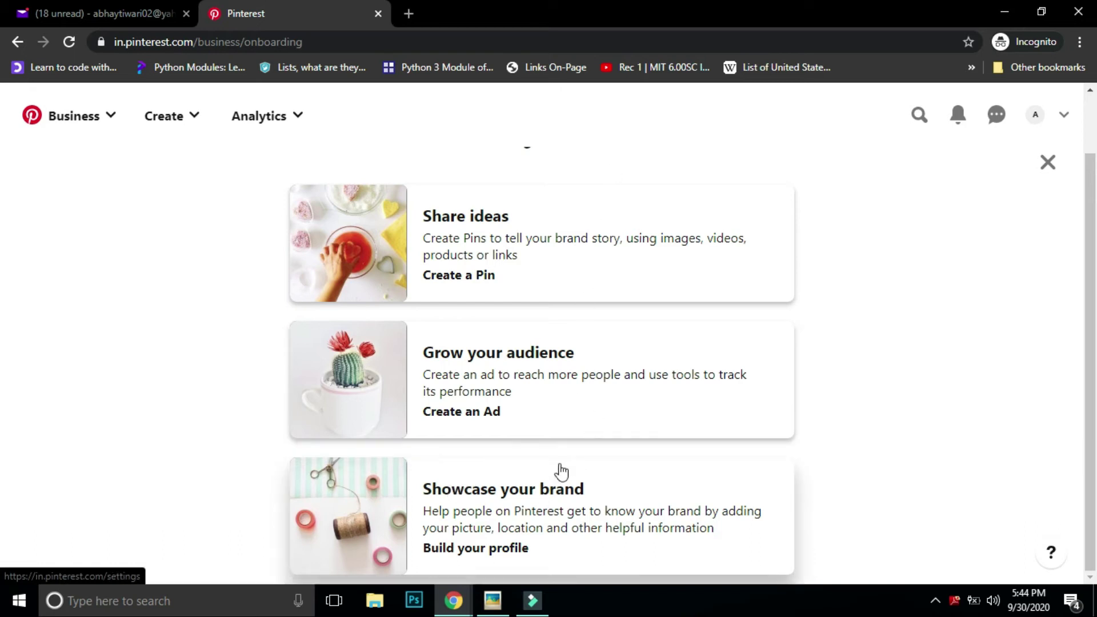
{"action": "left_click", "coordinate": [546, 493]}
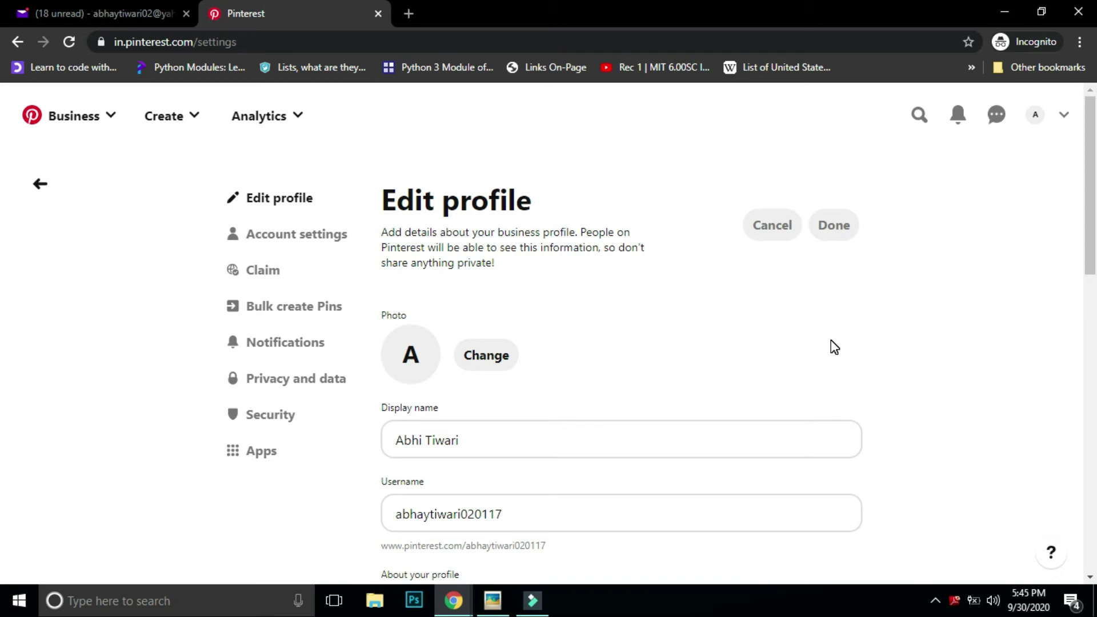
{"action": "left_click", "coordinate": [1063, 122]}
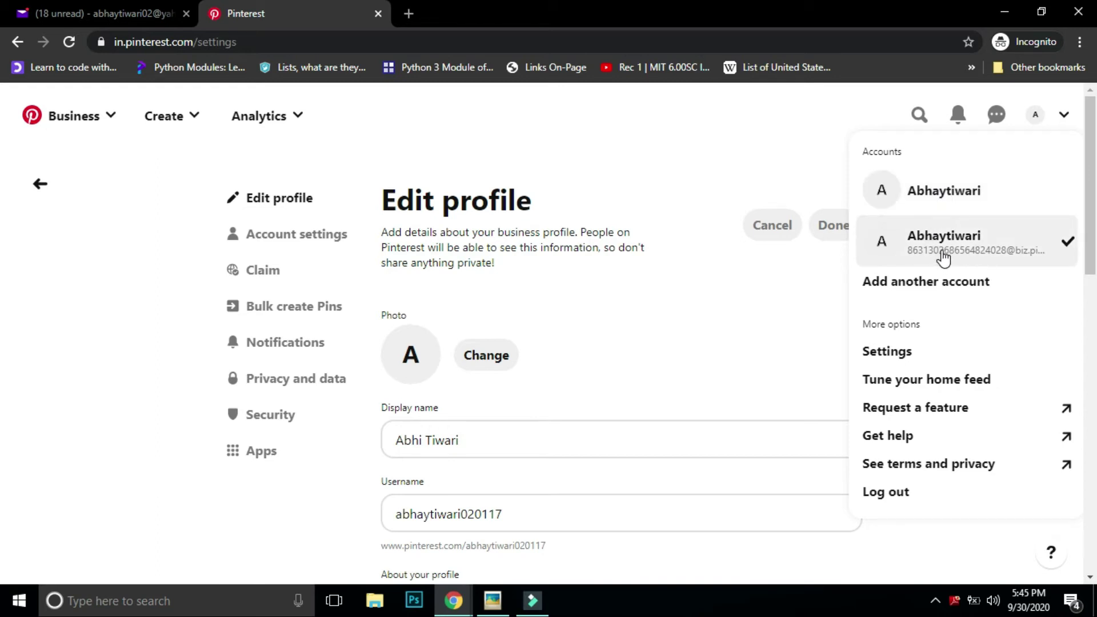
{"action": "left_click", "coordinate": [794, 307]}
{"action": "left_click", "coordinate": [1064, 114]}
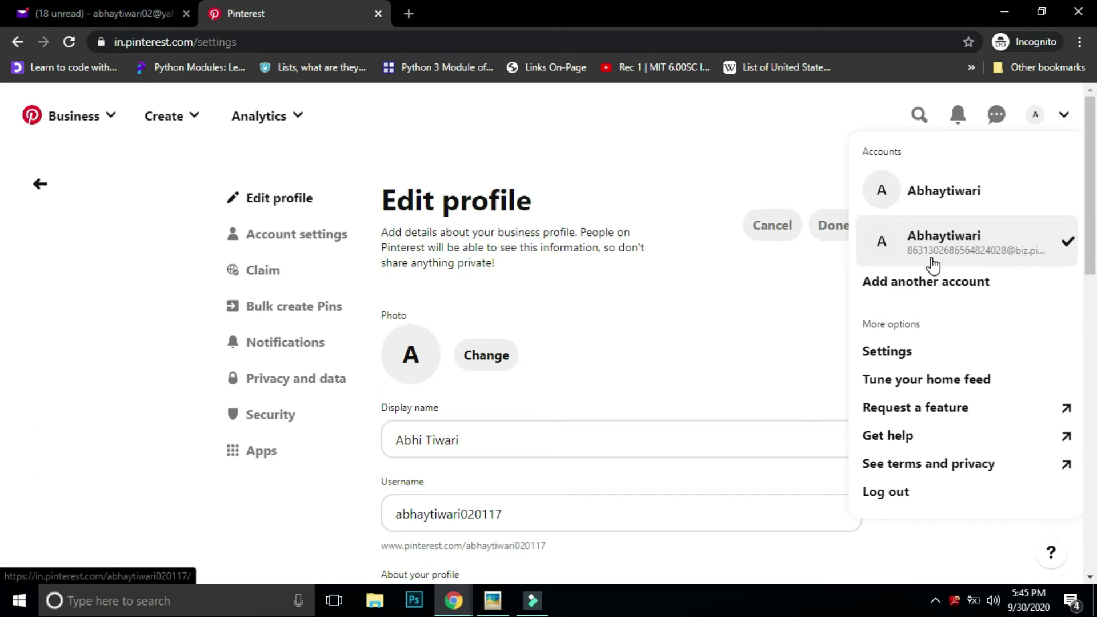
{"action": "left_click", "coordinate": [835, 278]}
{"action": "left_click_drag", "start_coordinate": [1090, 197], "coordinate": [2, 236]}
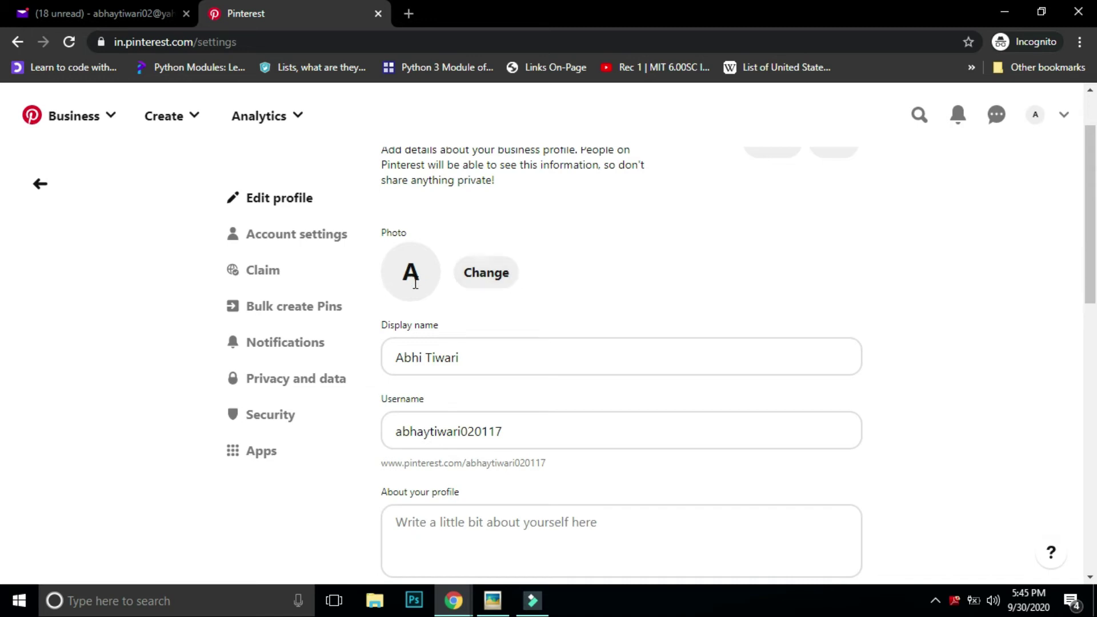
Step: Append ' | Make money online | Blogging' to the display name, correcting the typo
{"action": "left_click", "coordinate": [486, 364]}
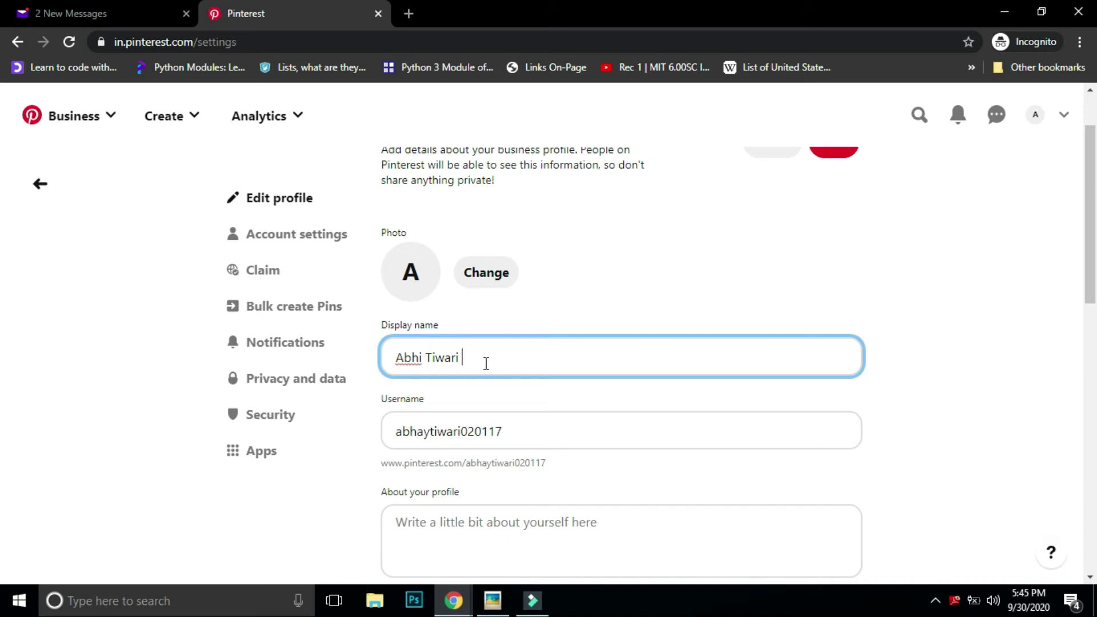
{"action": "type", "text": "| Make money busine"}
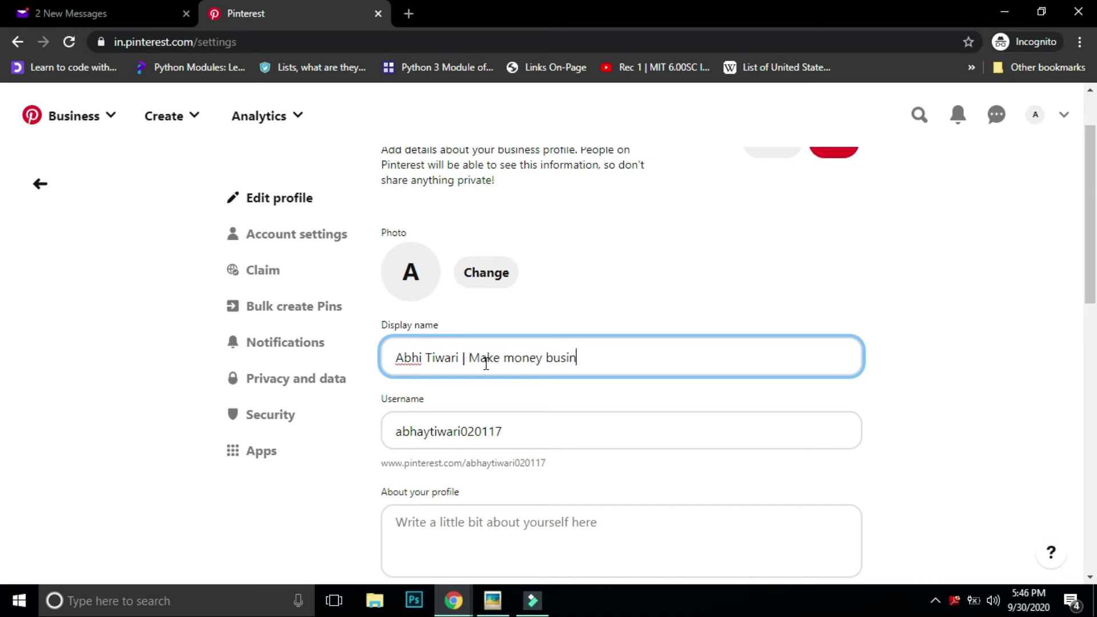
{"action": "key", "text": "BackSpace"}
{"action": "key", "text": "BackSpace"}
{"action": "key", "text": "BackSpace"}
{"action": "key", "text": "BackSpace"}
{"action": "key", "text": "BackSpace"}
{"action": "type", "text": "online | Blogging"}
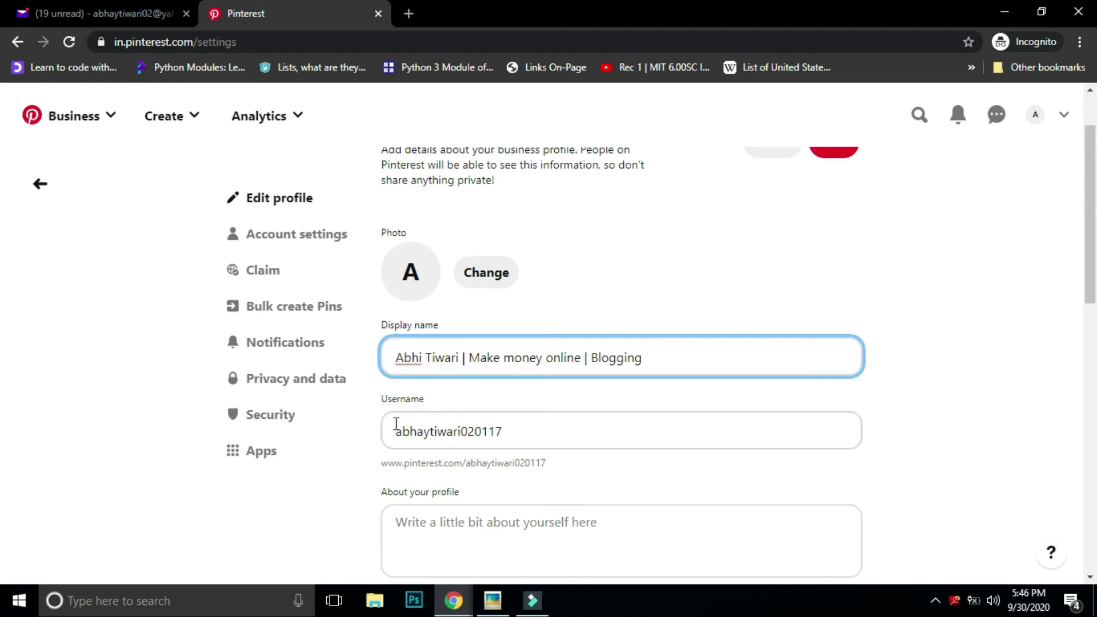
{"action": "left_click", "coordinate": [519, 434]}
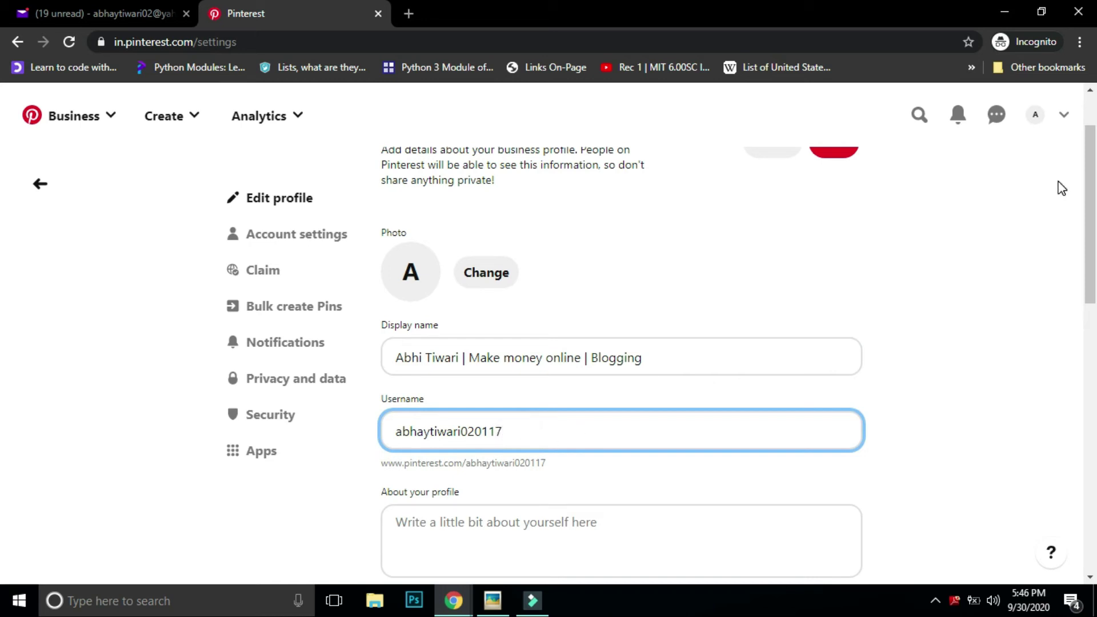
{"action": "scroll", "coordinate": [1094, 186], "scroll_direction": "down", "scroll_amount": 4}
{"action": "left_click", "coordinate": [498, 293]}
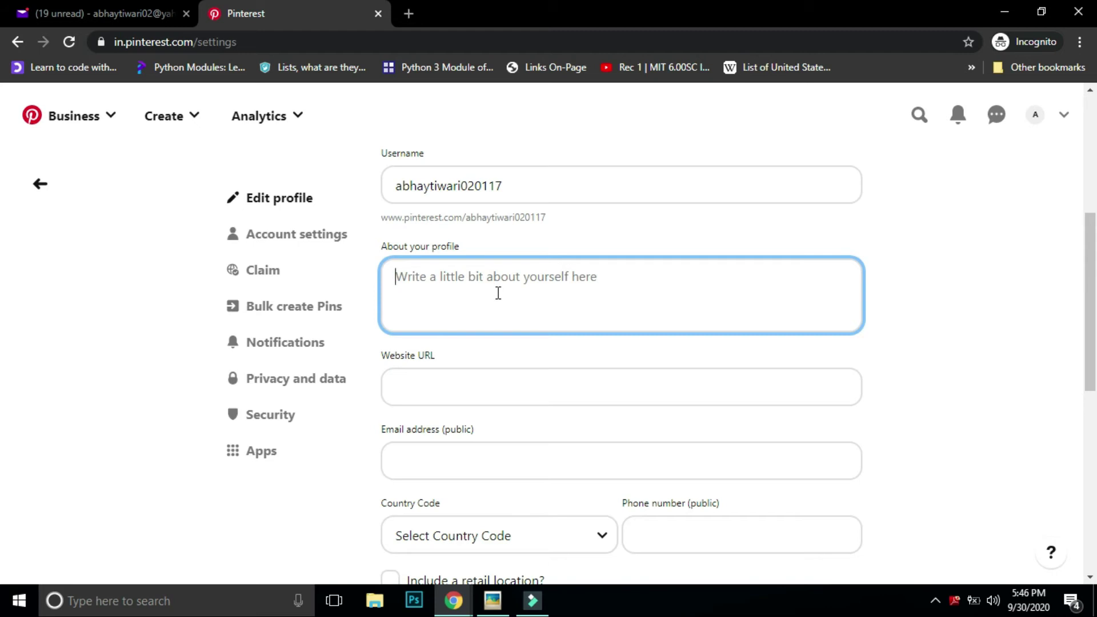
Step: Write the bio starting 'I am' with the pasted blogging, money, finance and saving topics
{"action": "type", "text": "I am"}
{"action": "type", "text": "a professional Blogger and Love to Share about Blogging tips, Make money online, Personal Finance and Saving Tips."}
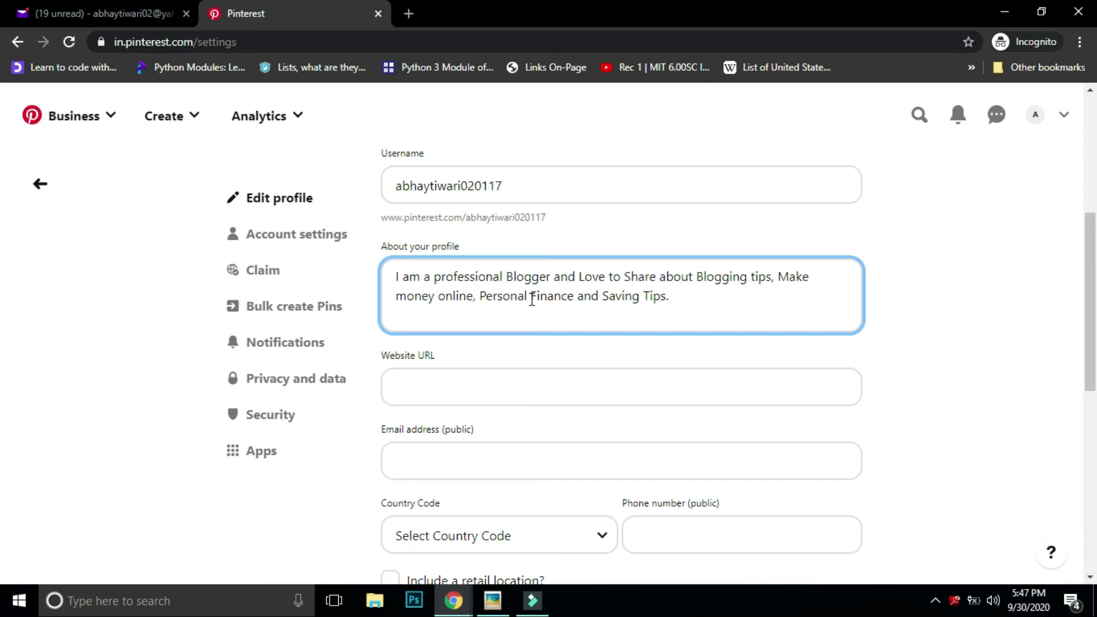
{"action": "left_click_drag", "start_coordinate": [698, 279], "coordinate": [777, 285]}
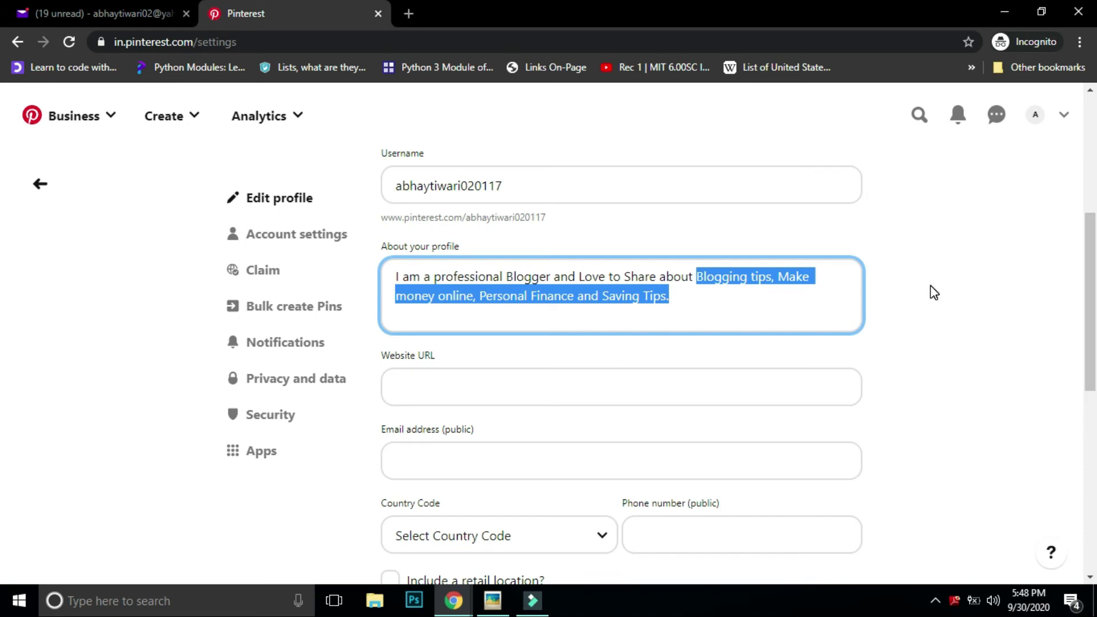
{"action": "left_click", "coordinate": [941, 319]}
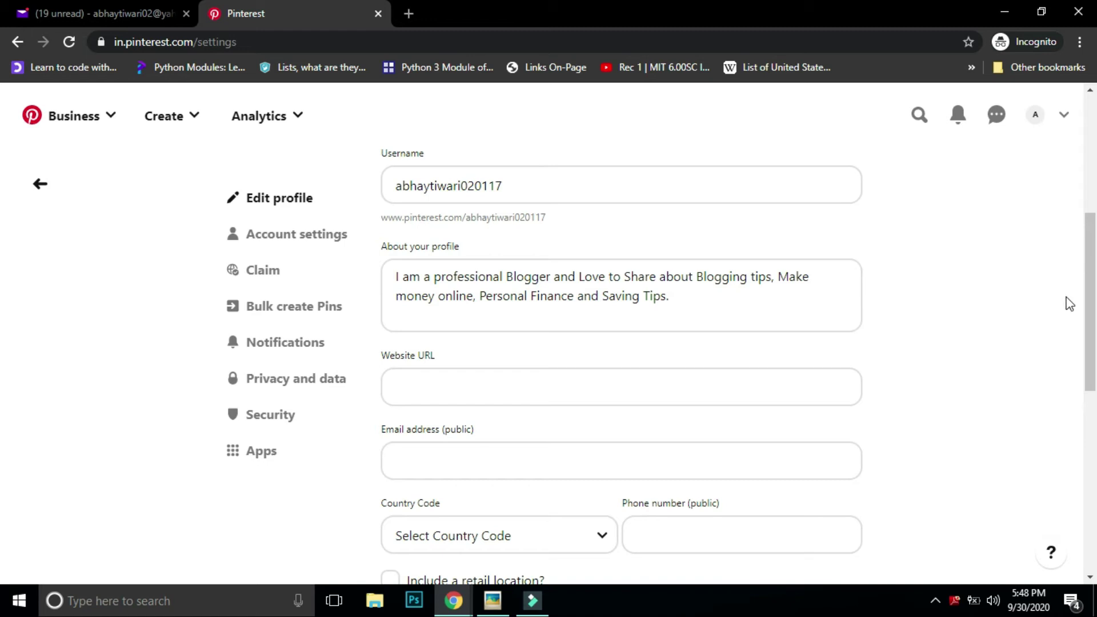
{"action": "scroll", "coordinate": [1070, 304], "scroll_direction": "down", "scroll_amount": 3}
{"action": "left_click", "coordinate": [563, 233]}
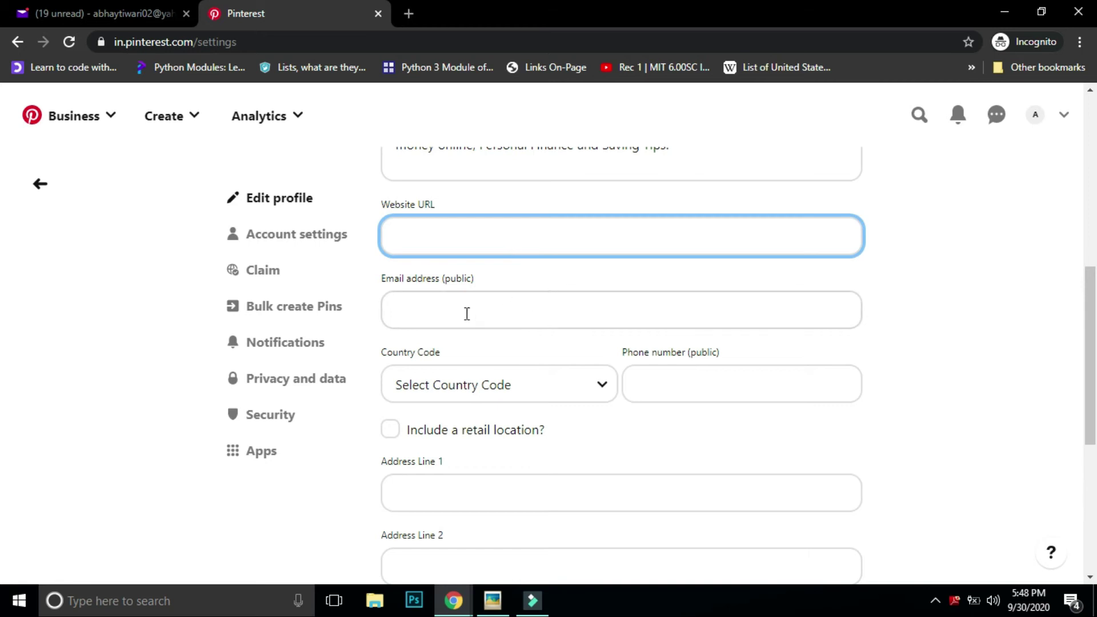
{"action": "left_click", "coordinate": [449, 313]}
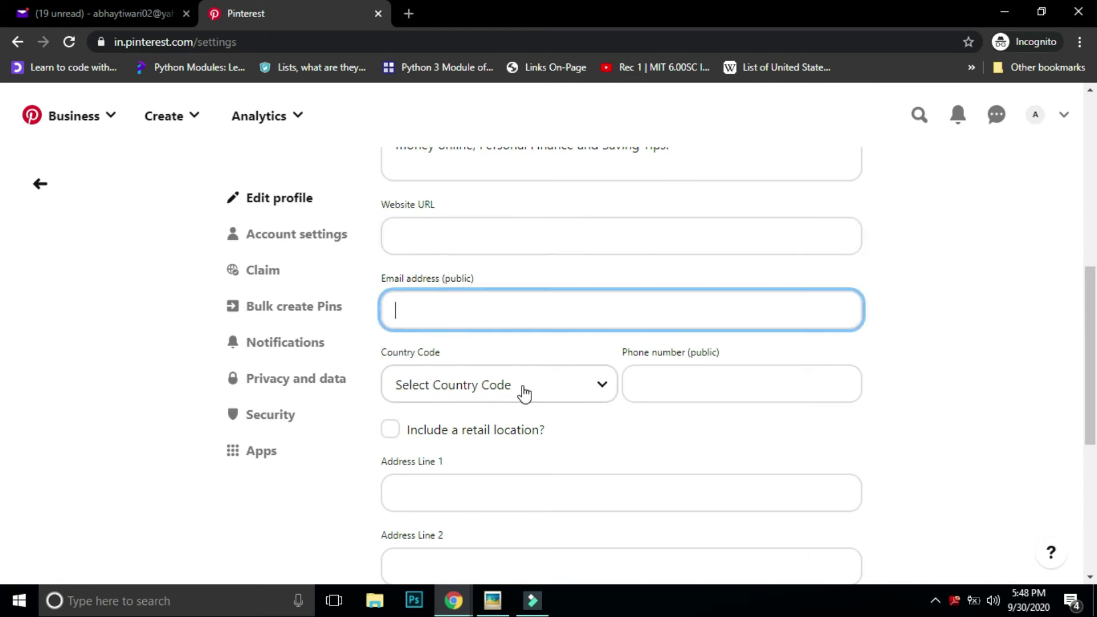
{"action": "left_click", "coordinate": [668, 388]}
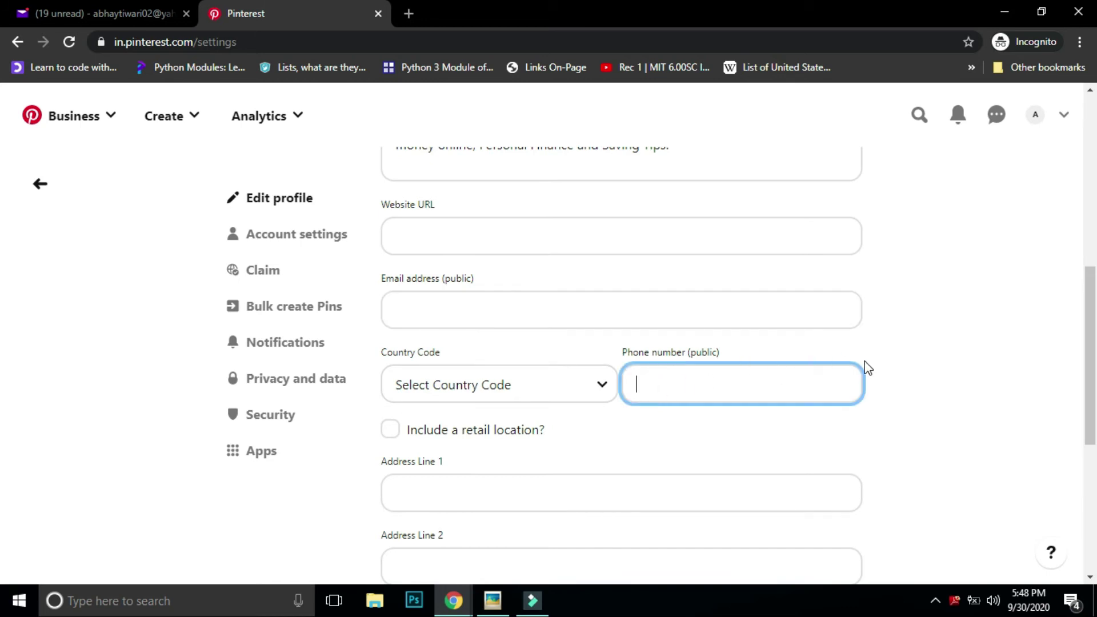
{"action": "left_click", "coordinate": [460, 236]}
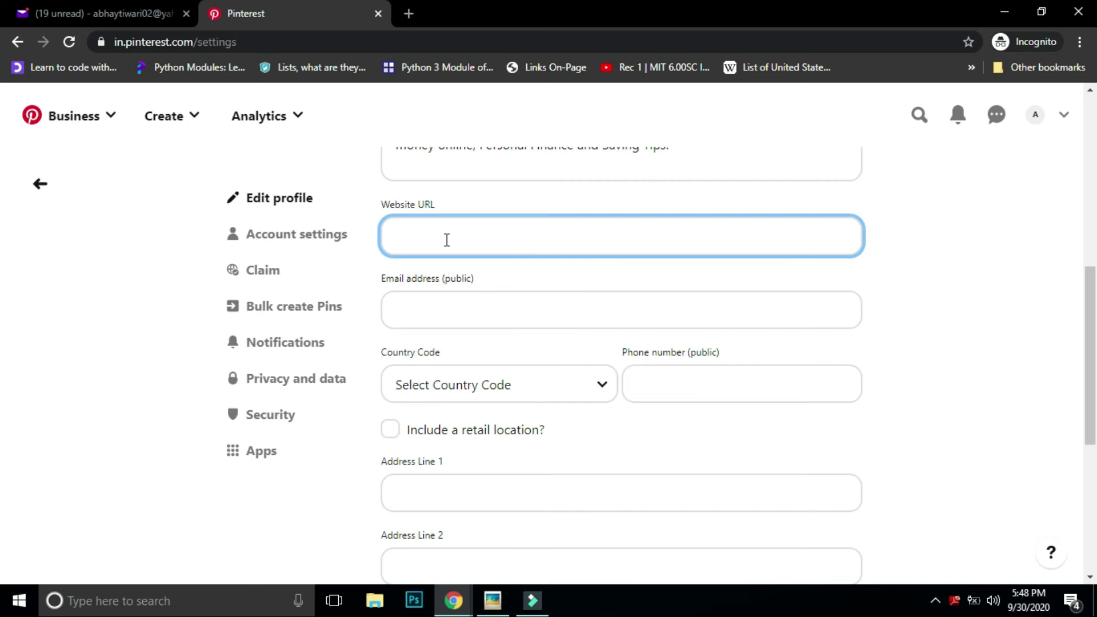
{"action": "type", "text": "https://www.shayaristage.com"}
{"action": "key", "text": "Tab"}
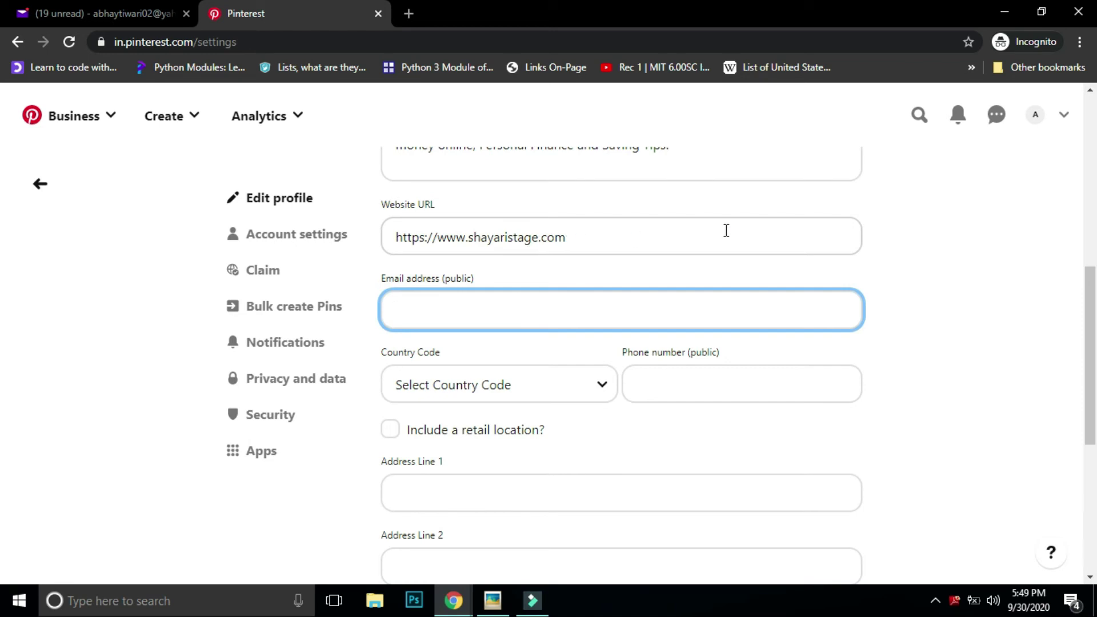
{"action": "scroll", "coordinate": [5, 442], "scroll_direction": "down", "scroll_amount": 6}
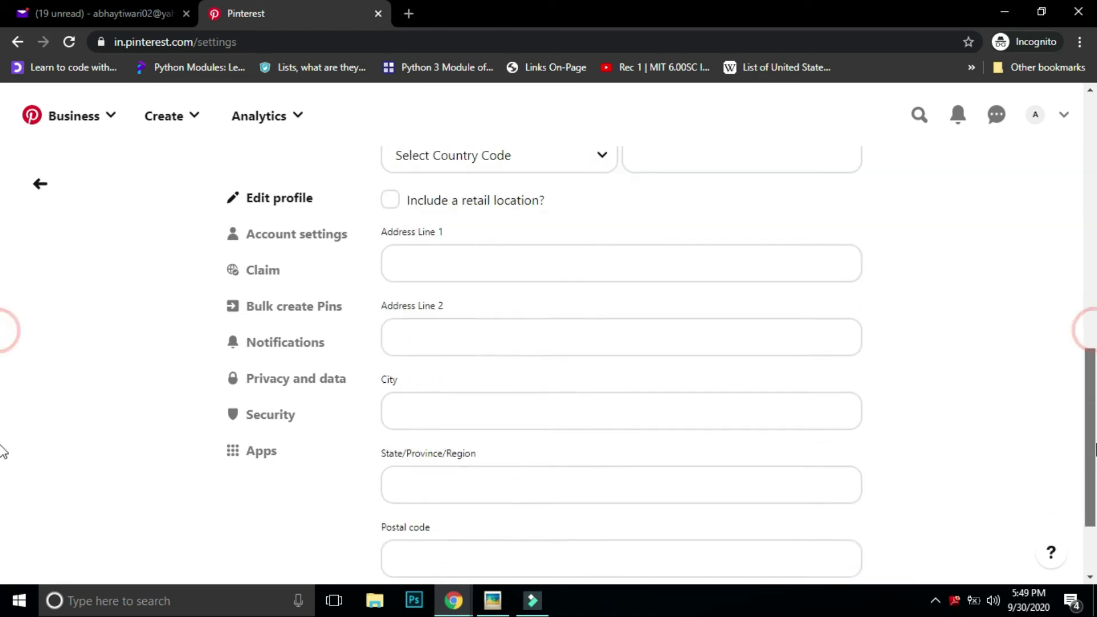
{"action": "scroll", "coordinate": [1087, 381], "scroll_direction": "up", "scroll_amount": 10}
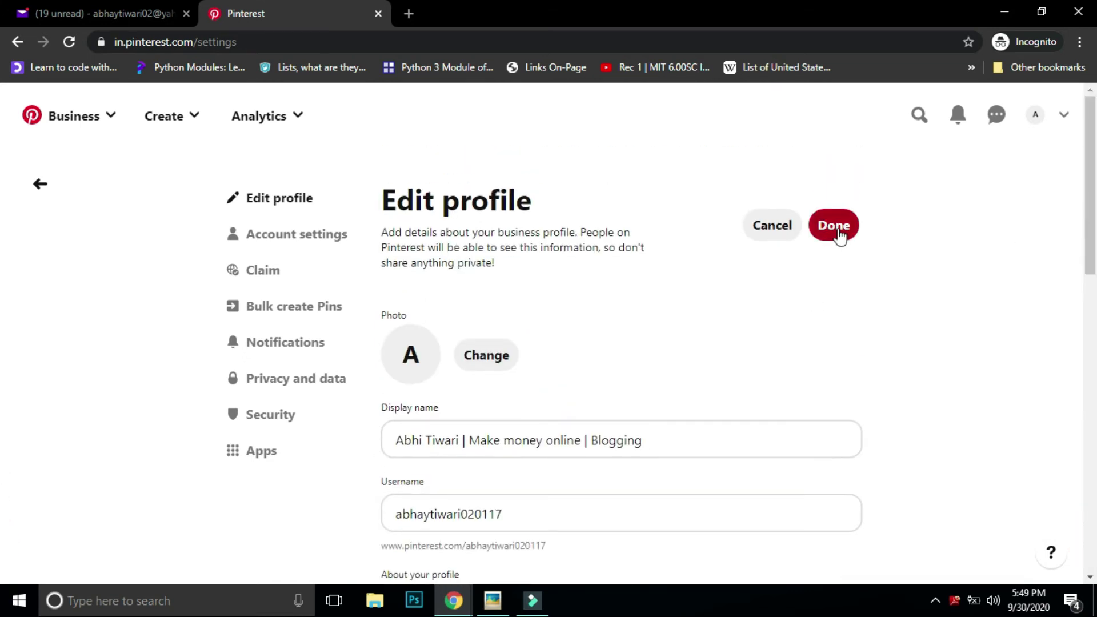
{"action": "left_click", "coordinate": [837, 231]}
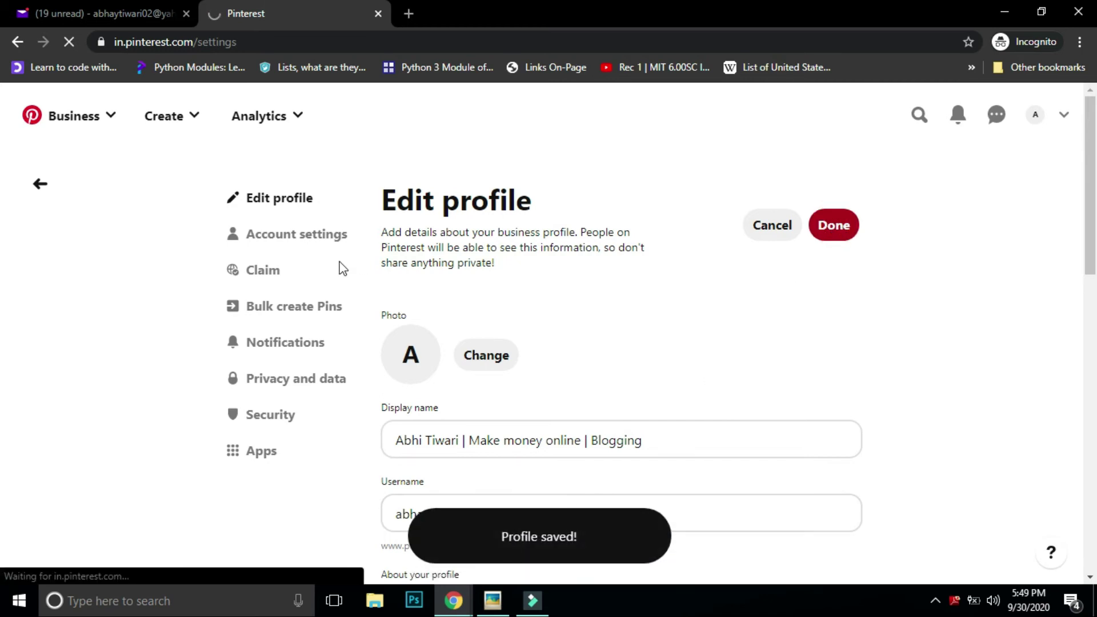
Step: In Account settings, dismiss the Facebook login popup unlinked and enable Pinterest Messages
{"action": "left_click", "coordinate": [298, 236]}
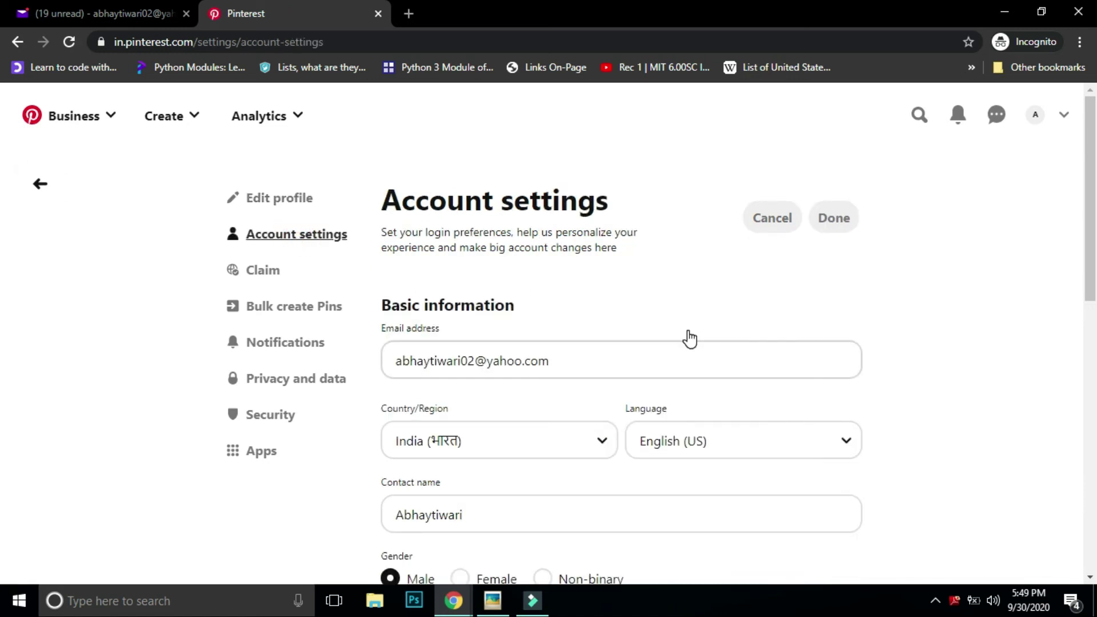
{"action": "left_click_drag", "start_coordinate": [1090, 236], "coordinate": [1094, 470]}
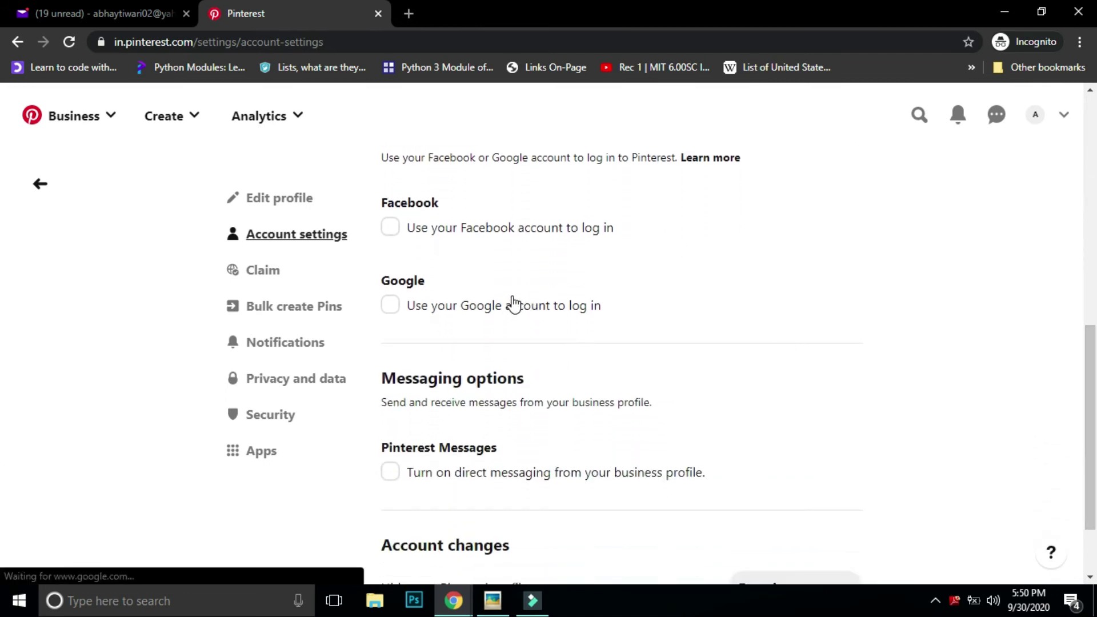
{"action": "left_click", "coordinate": [389, 229]}
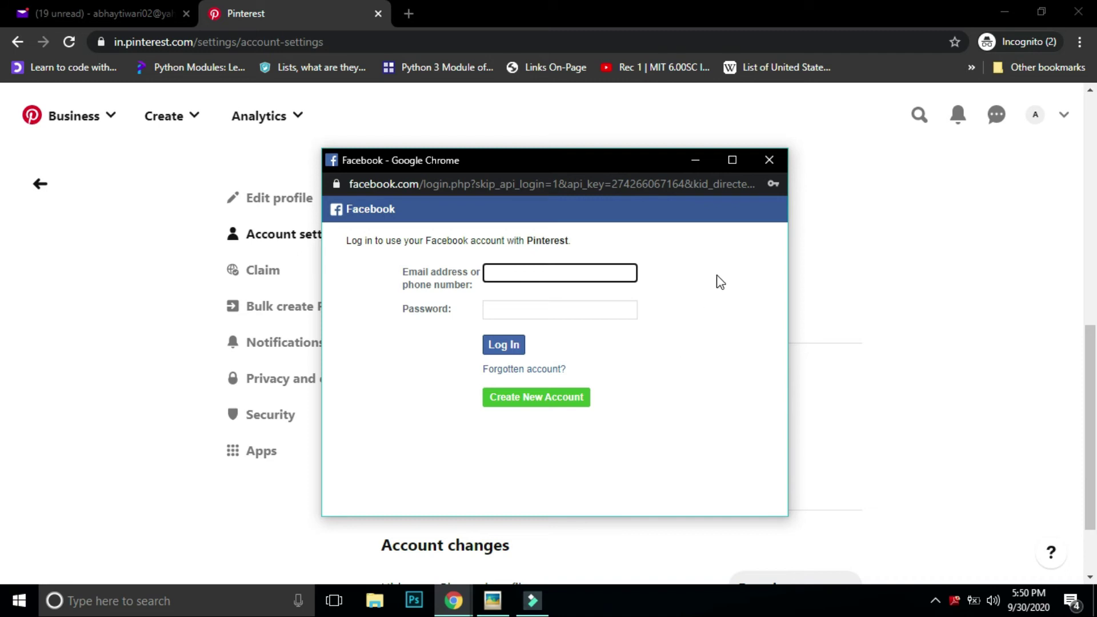
{"action": "left_click", "coordinate": [768, 159]}
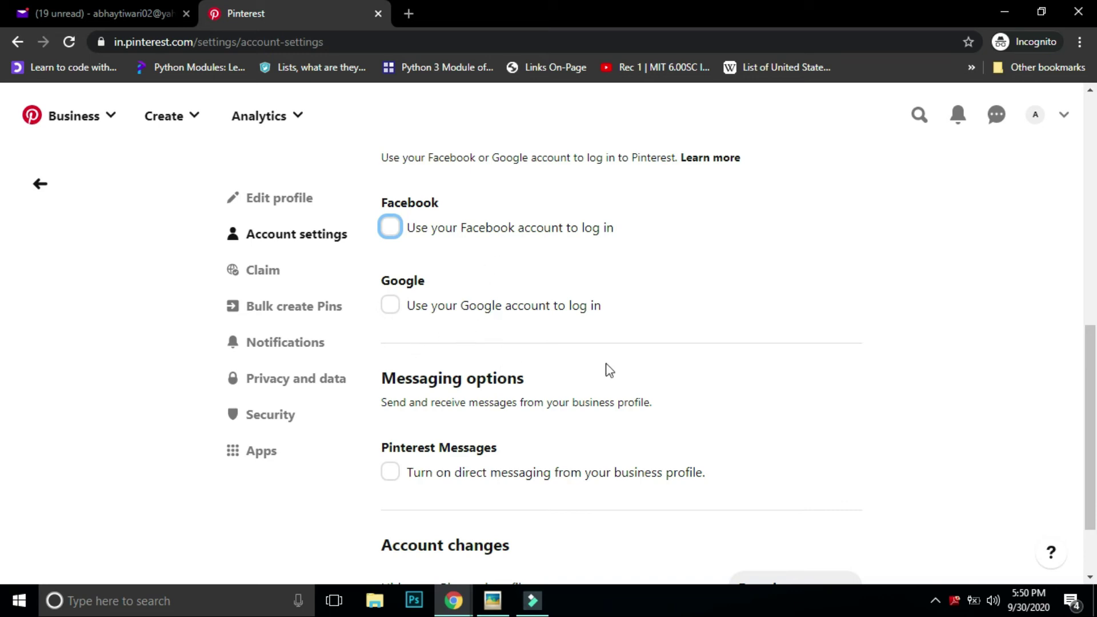
{"action": "scroll", "coordinate": [1078, 362], "scroll_direction": "down", "scroll_amount": 2}
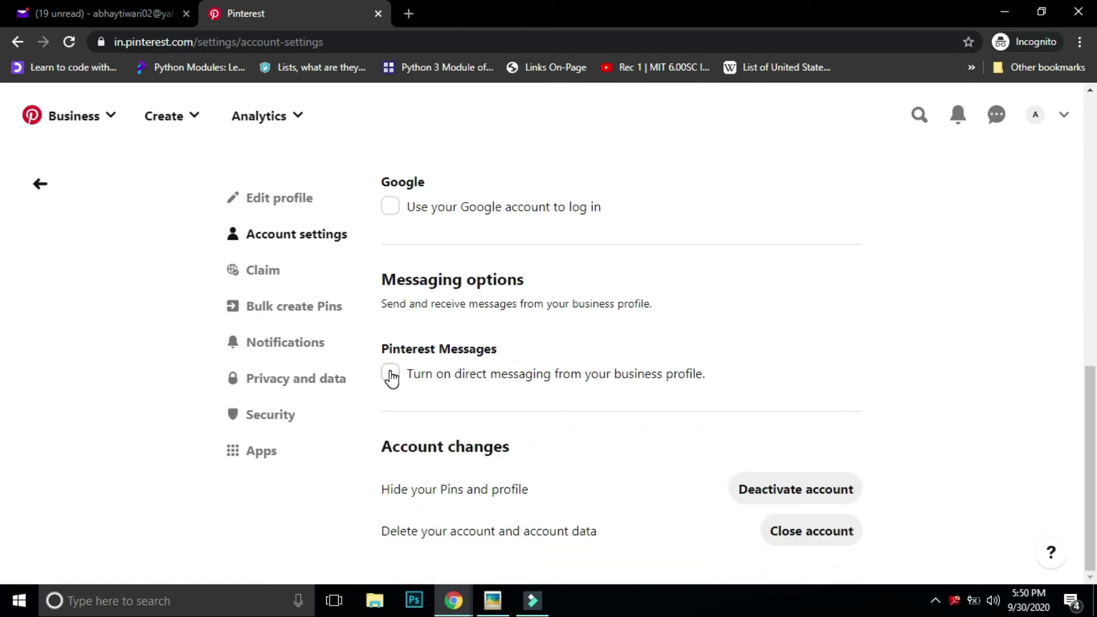
{"action": "left_click", "coordinate": [390, 376]}
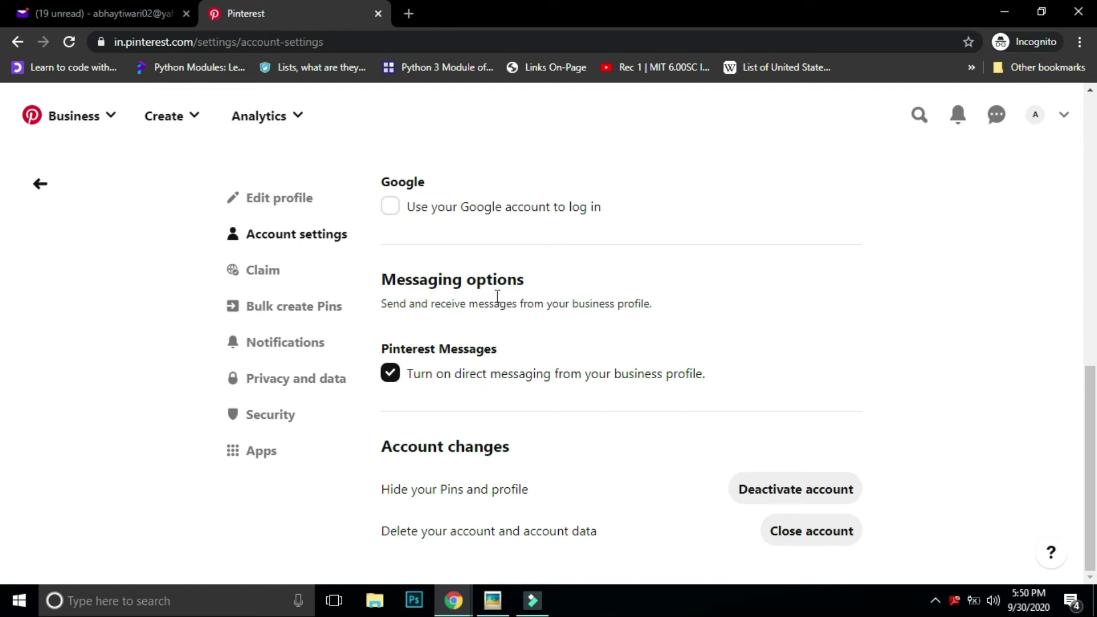
Step: Start claiming a website in Pinterest and copy the HTML verification meta tag
{"action": "left_click", "coordinate": [261, 279]}
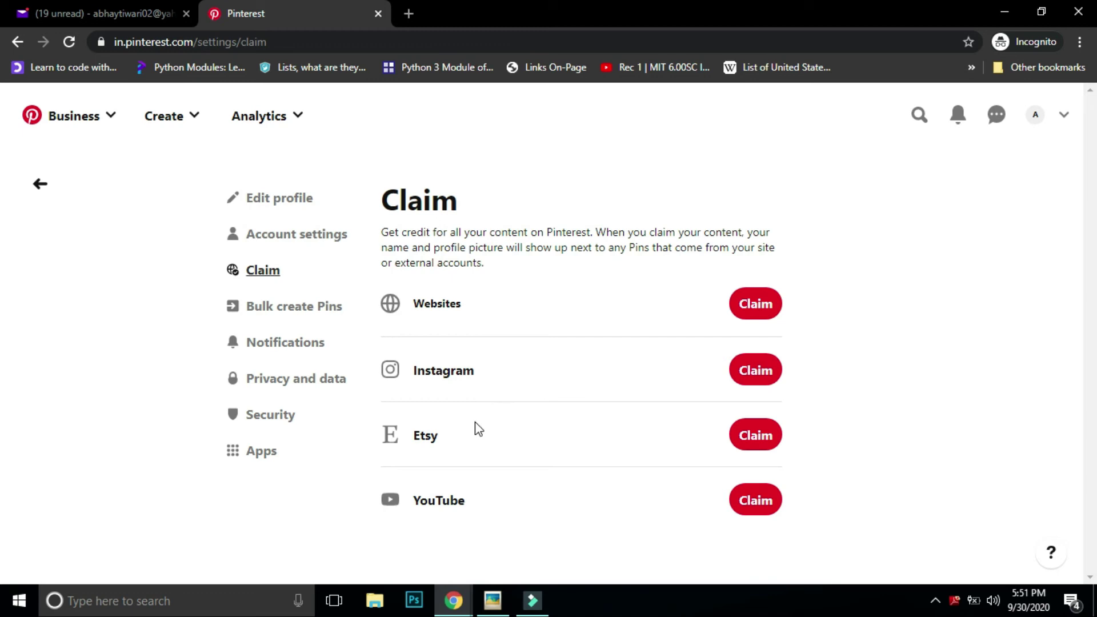
{"action": "left_click", "coordinate": [755, 307]}
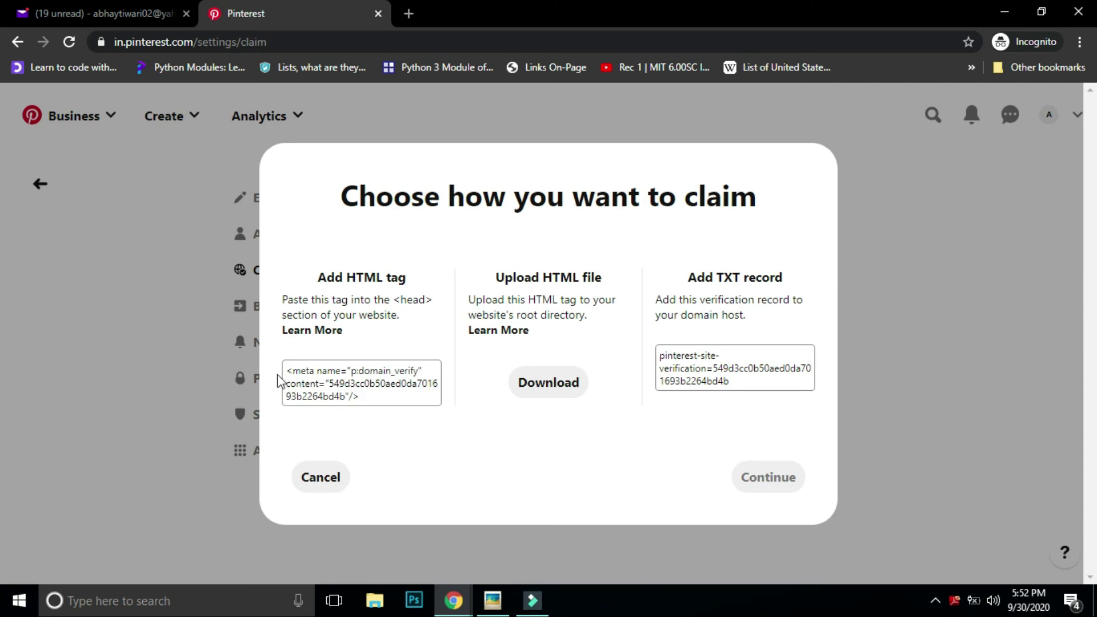
{"action": "left_click", "coordinate": [360, 388]}
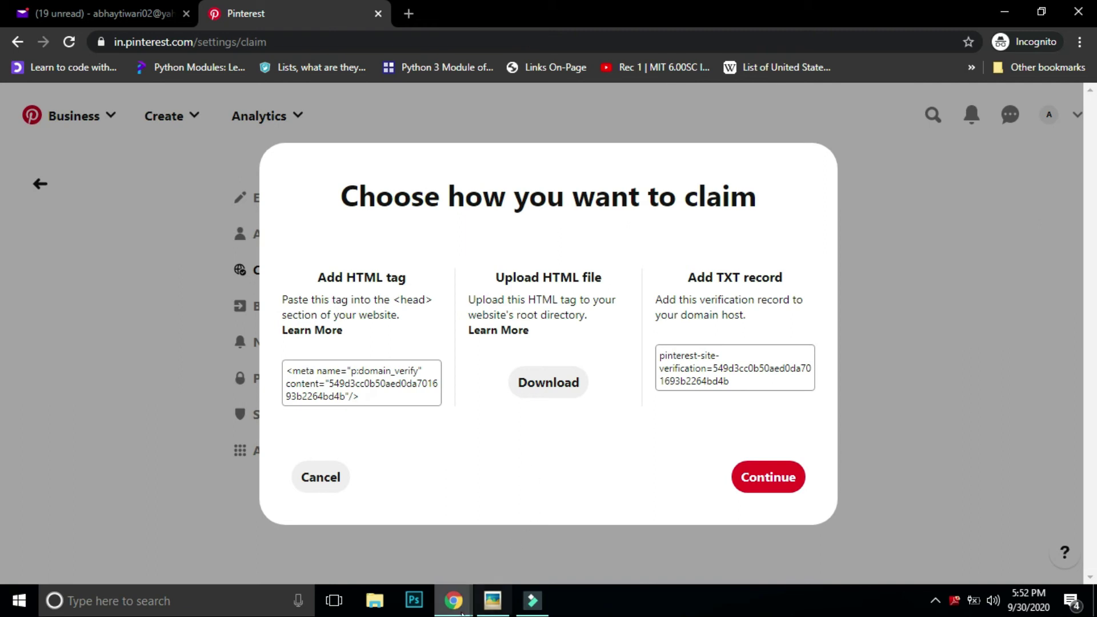
Step: In the blog's browser window, open the Blogger theme's Edit HTML editor
{"action": "mouse_move", "coordinate": [460, 611]}
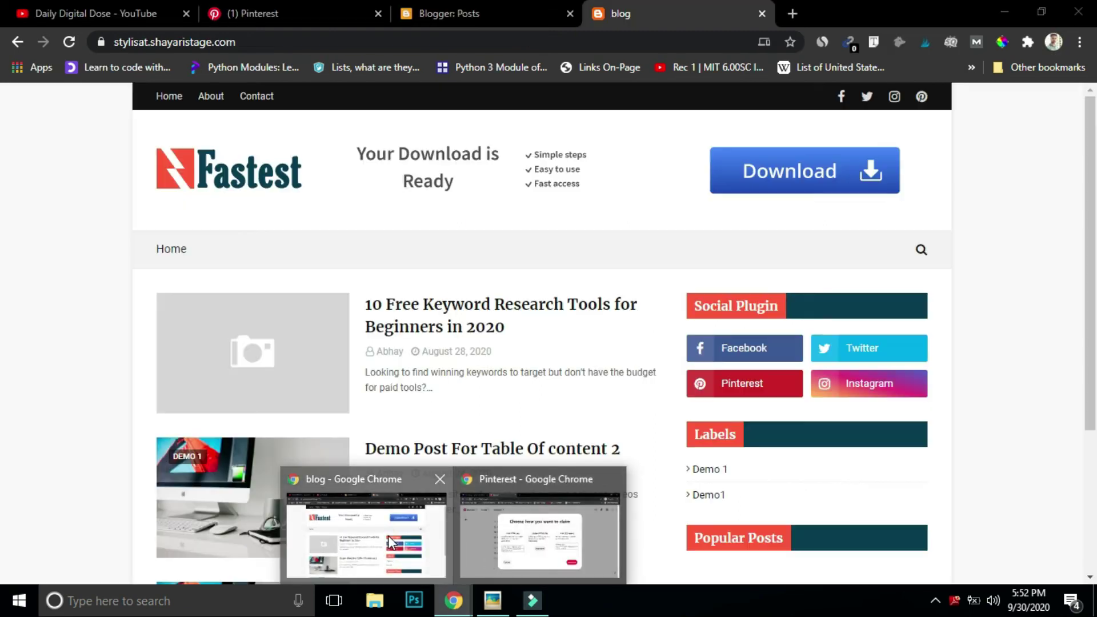
{"action": "left_click", "coordinate": [361, 502]}
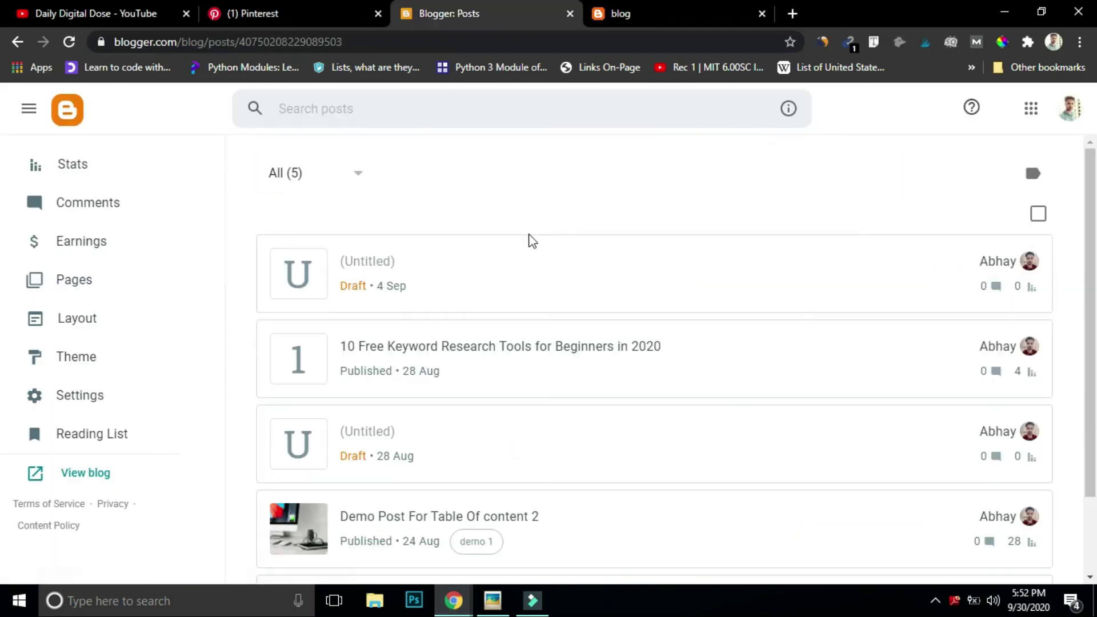
{"action": "left_click", "coordinate": [62, 357]}
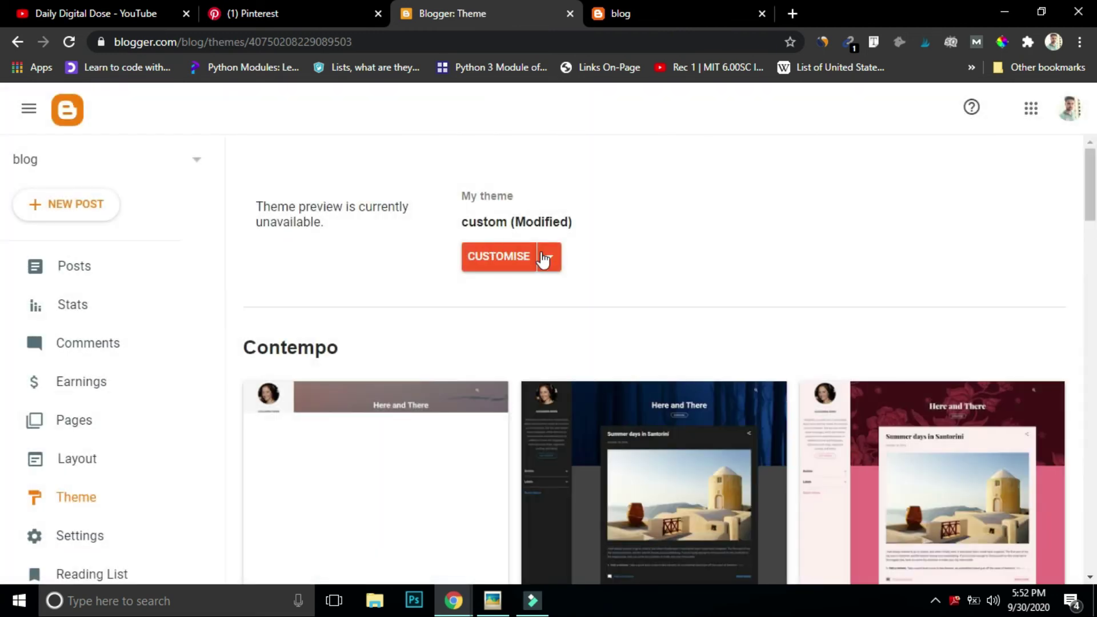
{"action": "left_click", "coordinate": [547, 264]}
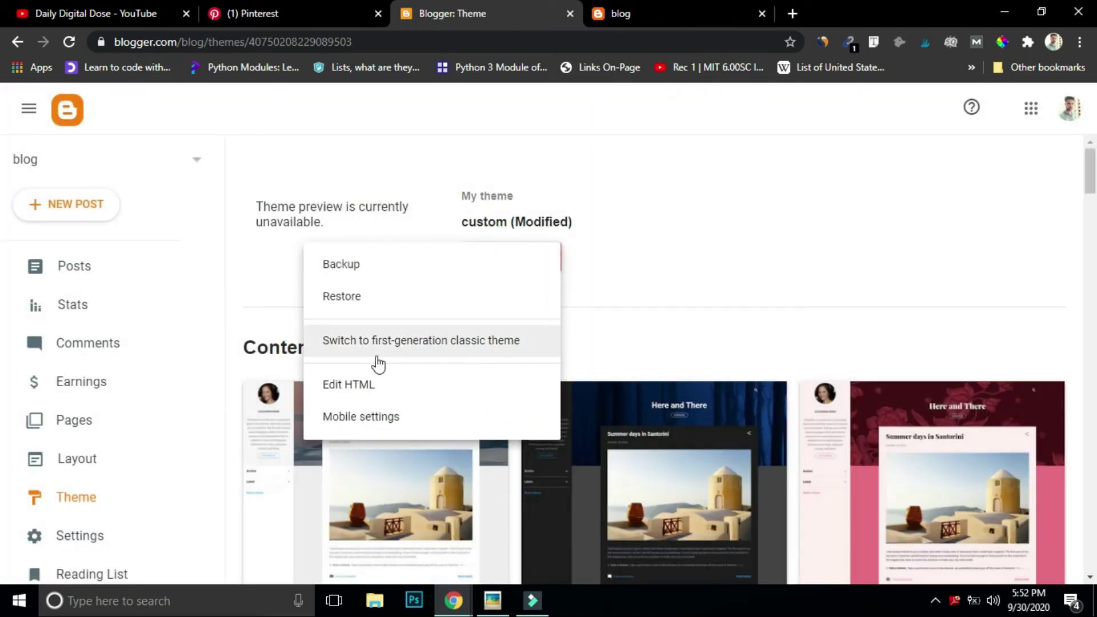
{"action": "left_click", "coordinate": [347, 391]}
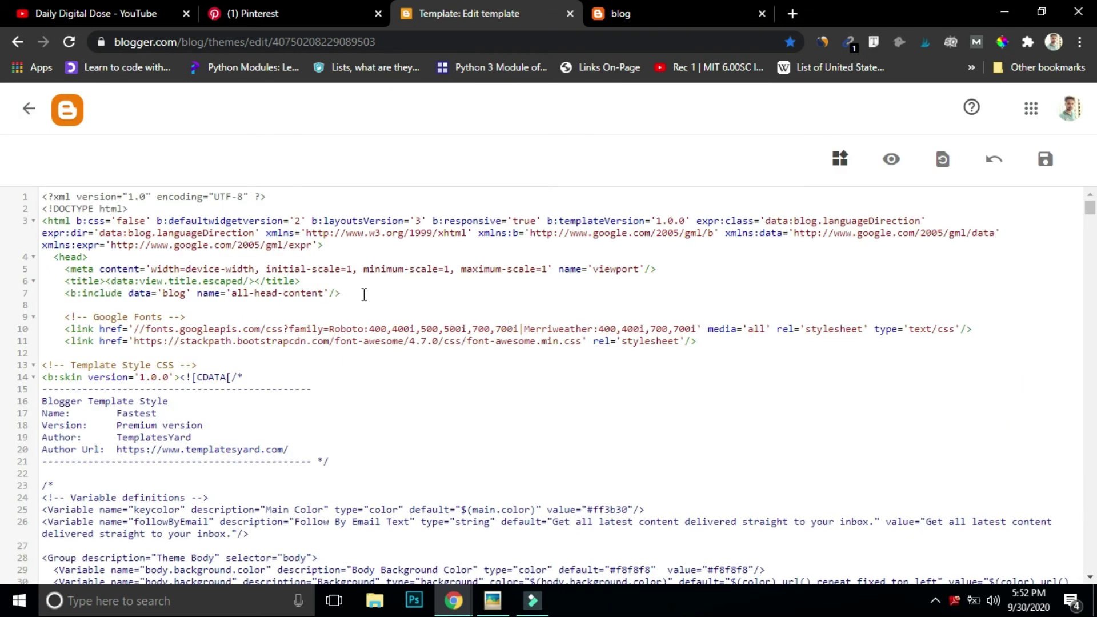
Step: Paste the Pinterest p:domain_verify meta tag on a new line after <head> and save
{"action": "left_click", "coordinate": [100, 256]}
{"action": "key", "text": "Return"}
{"action": "key", "text": "Return"}
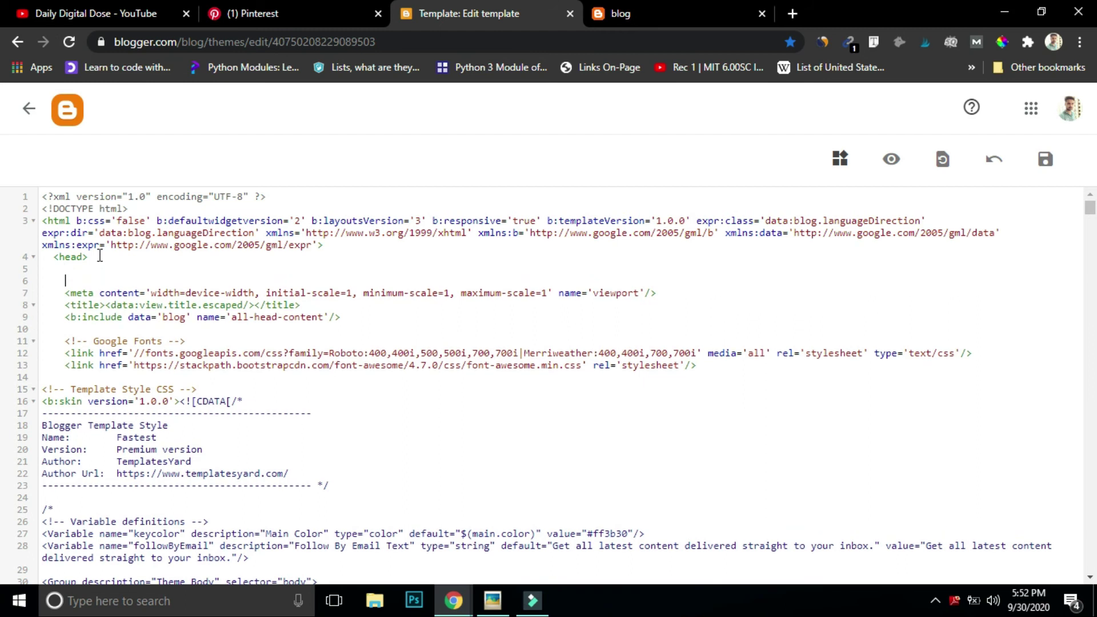
{"action": "type", "text": "<meta name=\"p:domain_verify\" content=\"549d3cc0b50aed0da701693b2264bd4b\"/>"}
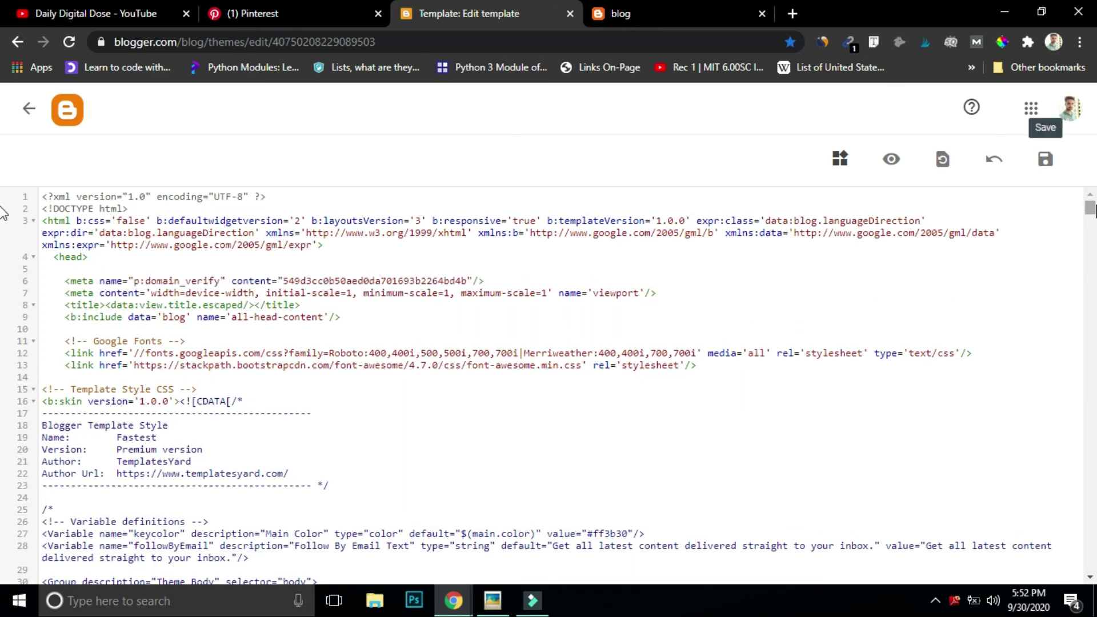
{"action": "left_click", "coordinate": [1045, 161]}
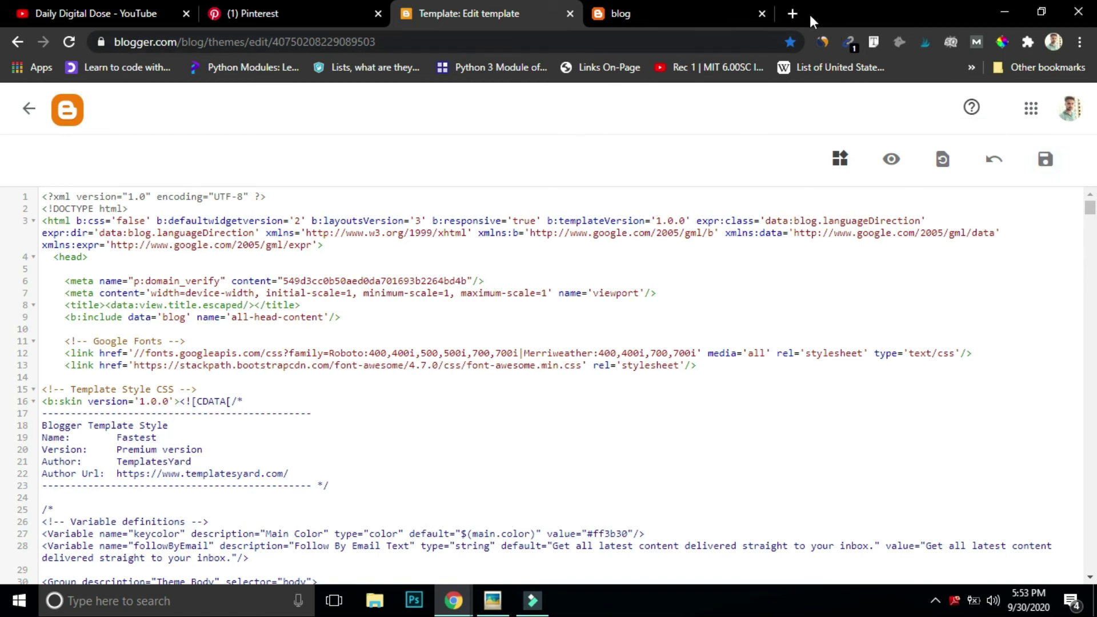
Step: Open the OliveMine WordPress dashboard in a new browser tab
{"action": "left_click", "coordinate": [793, 10]}
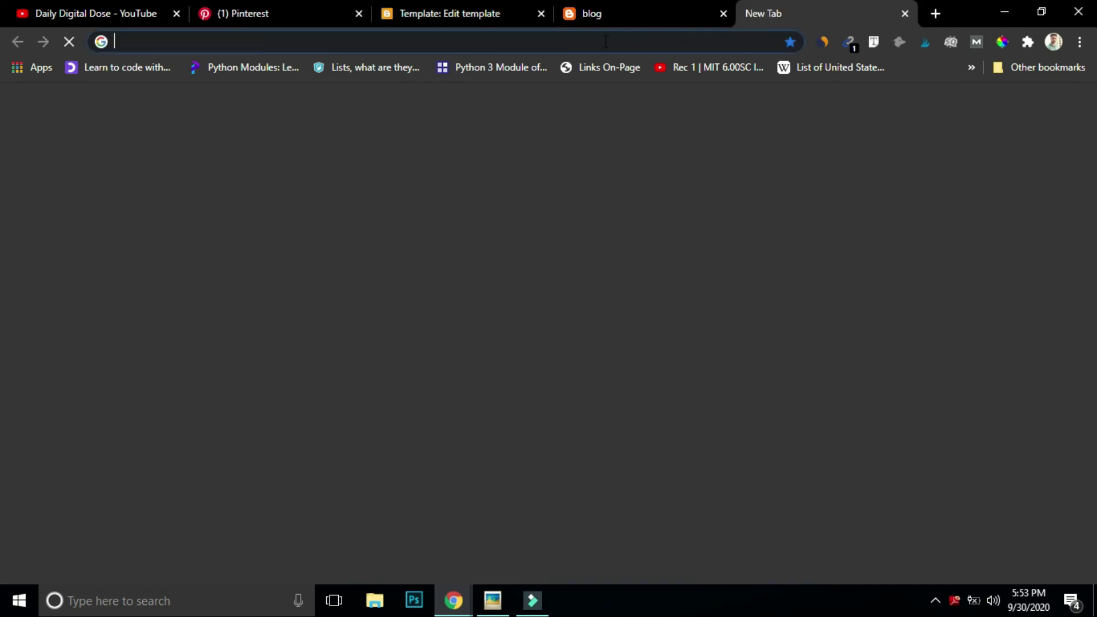
{"action": "left_click", "coordinate": [604, 41]}
{"action": "type", "text": "wordpress.com"}
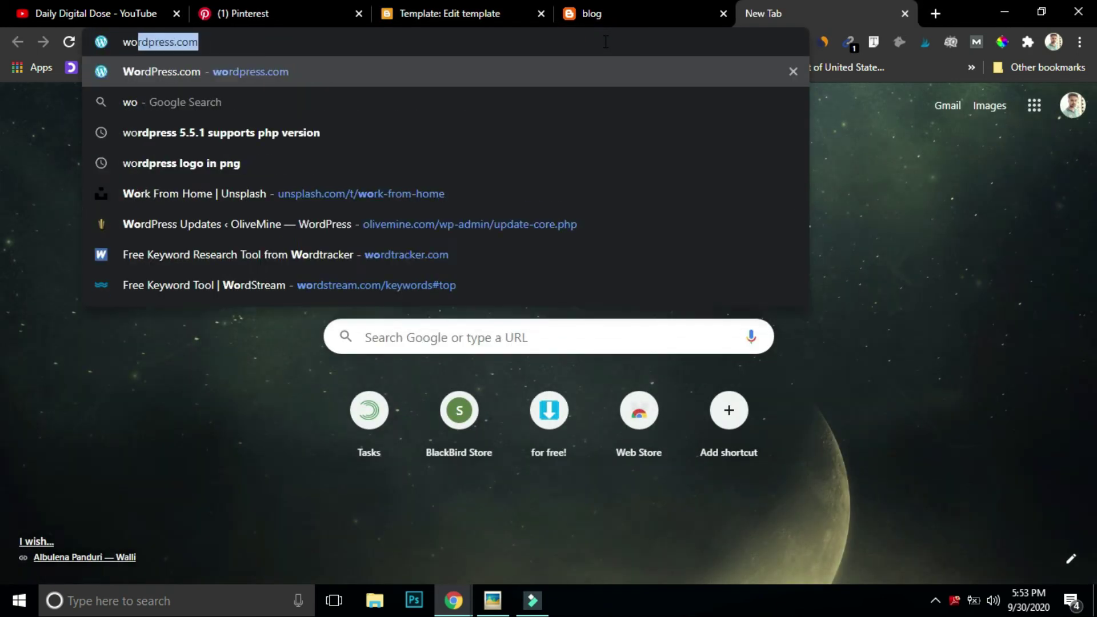
{"action": "left_click", "coordinate": [685, 163]}
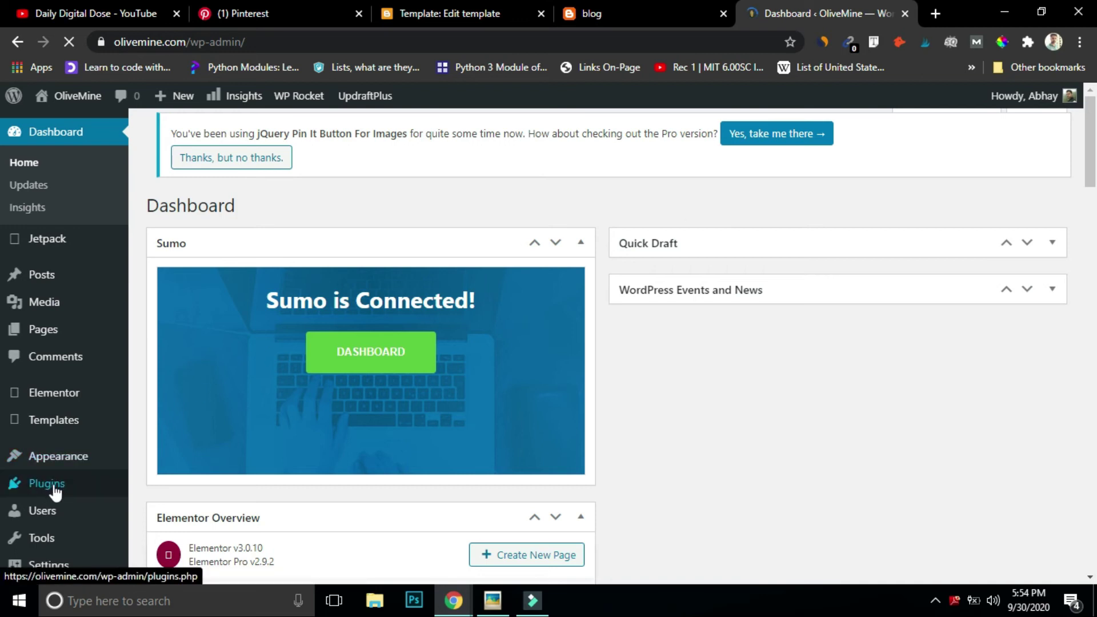
Step: Search Add Plugins for 'insert header and footer', finding Insert Headers and Footers already active
{"action": "mouse_move", "coordinate": [53, 485]}
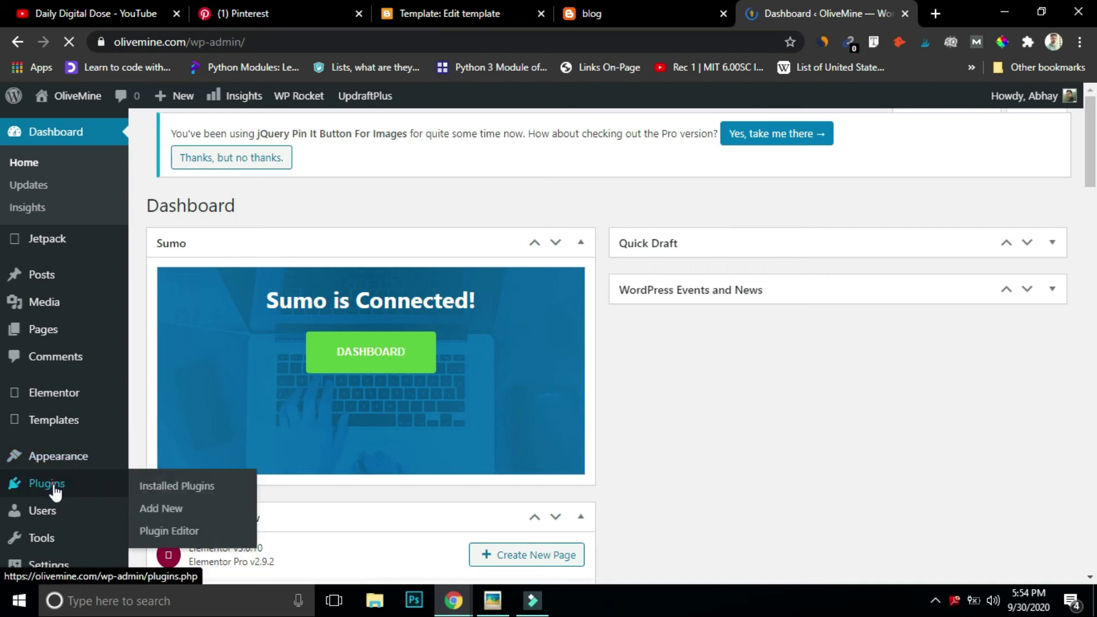
{"action": "left_click", "coordinate": [160, 515]}
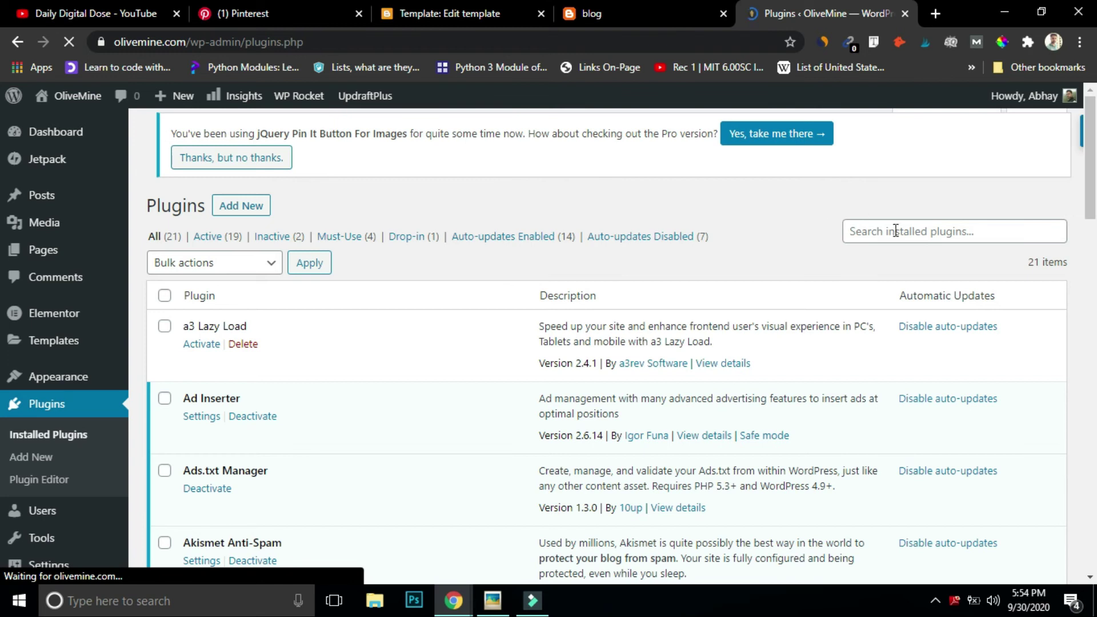
{"action": "left_click", "coordinate": [239, 143]}
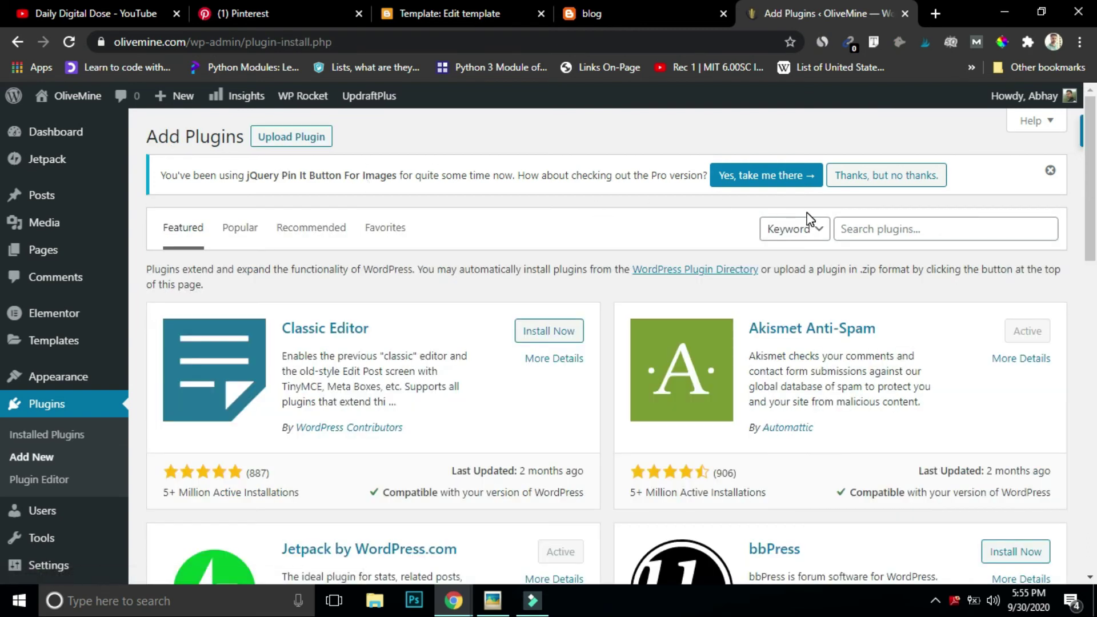
{"action": "left_click", "coordinate": [859, 231]}
{"action": "type", "text": "insert"}
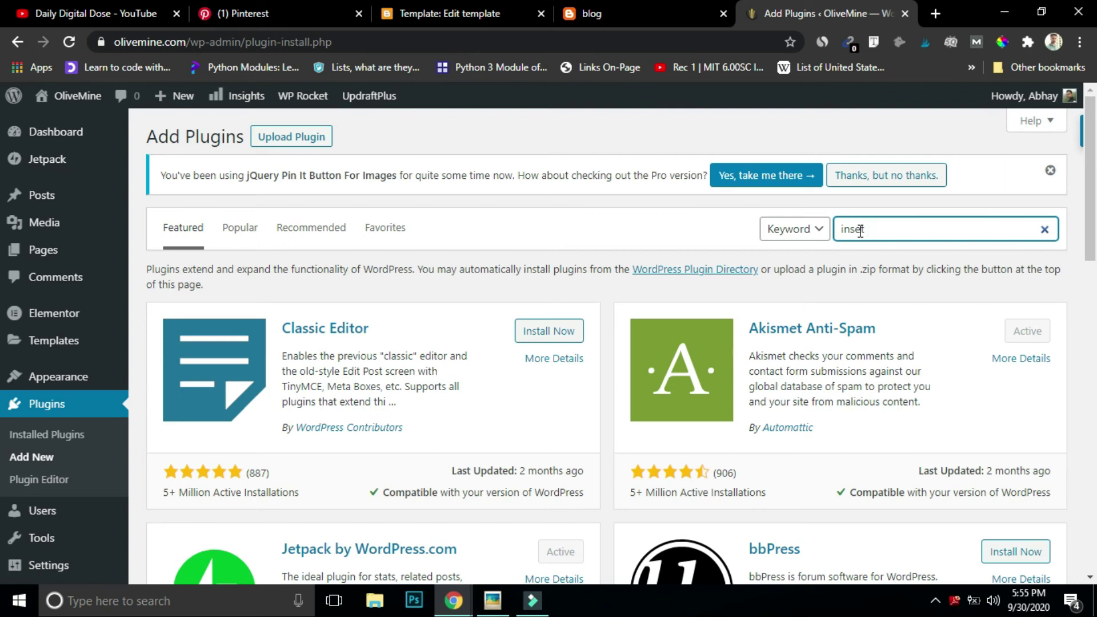
{"action": "type", "text": " header and footer"}
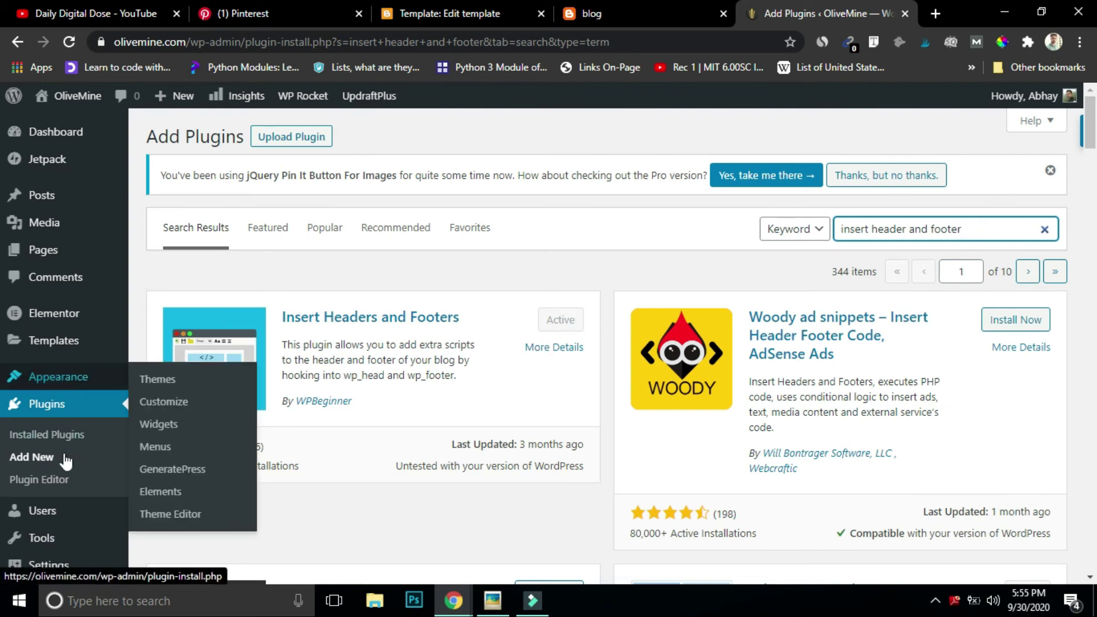
{"action": "mouse_move", "coordinate": [42, 520]}
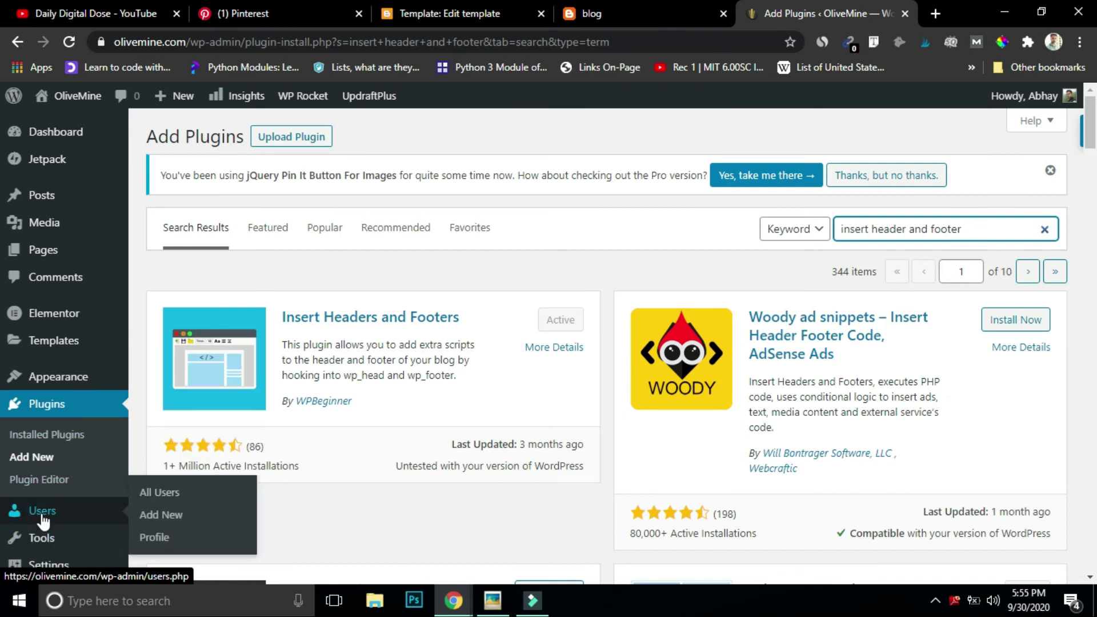
{"action": "mouse_move", "coordinate": [42, 545]}
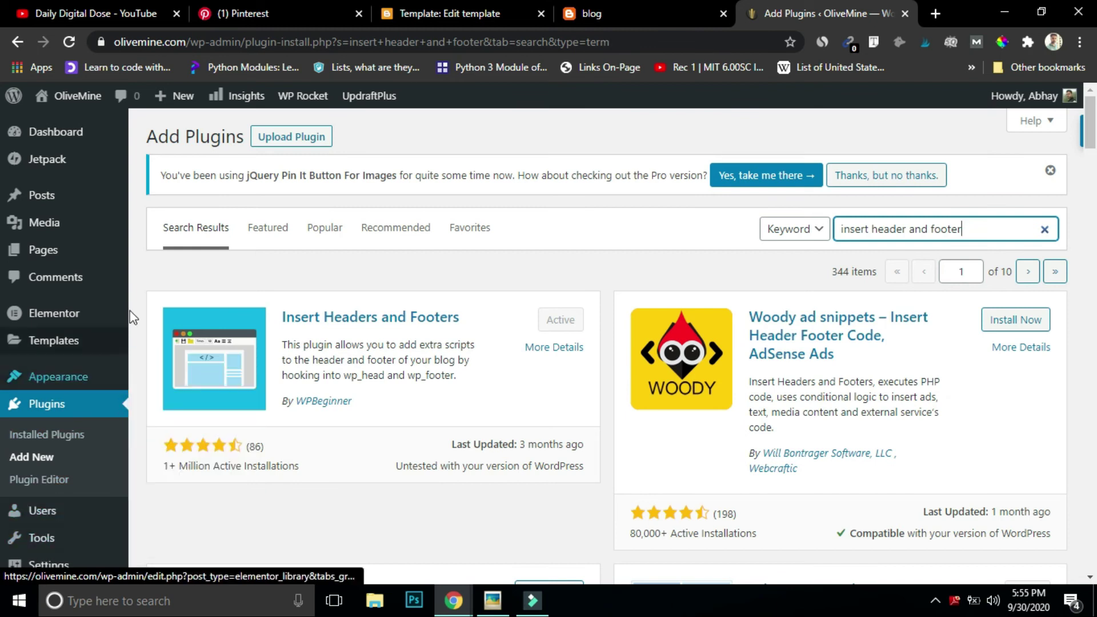
{"action": "scroll", "coordinate": [65, 365], "scroll_direction": "down", "scroll_amount": 5}
{"action": "mouse_move", "coordinate": [65, 365]}
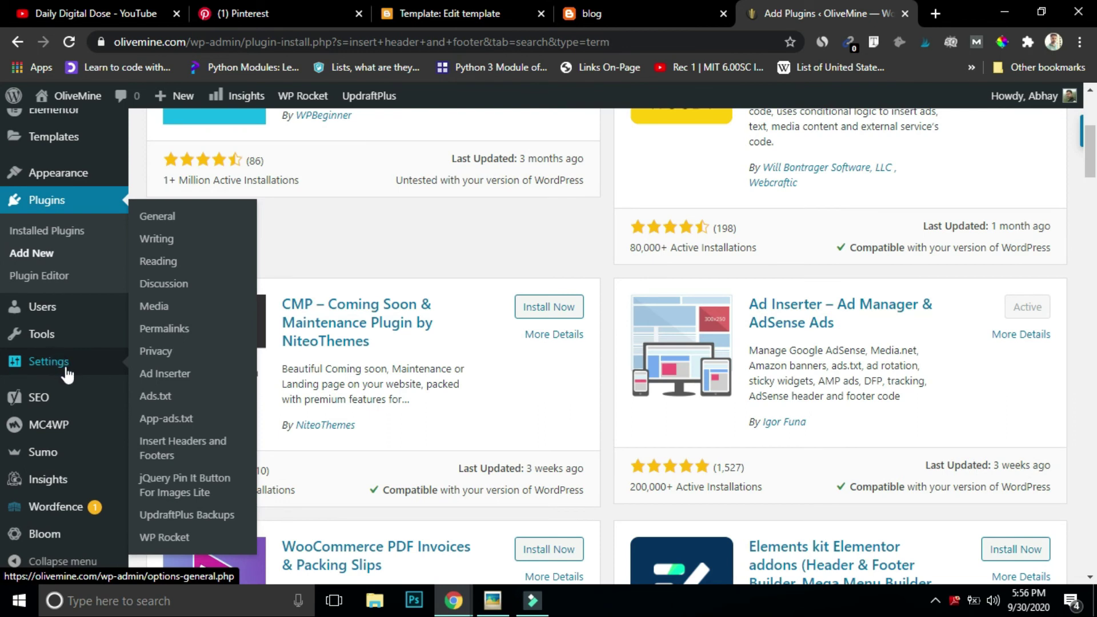
Step: Open the Insert Headers and Footers settings and look over the Scripts in Header box
{"action": "left_click", "coordinate": [162, 444]}
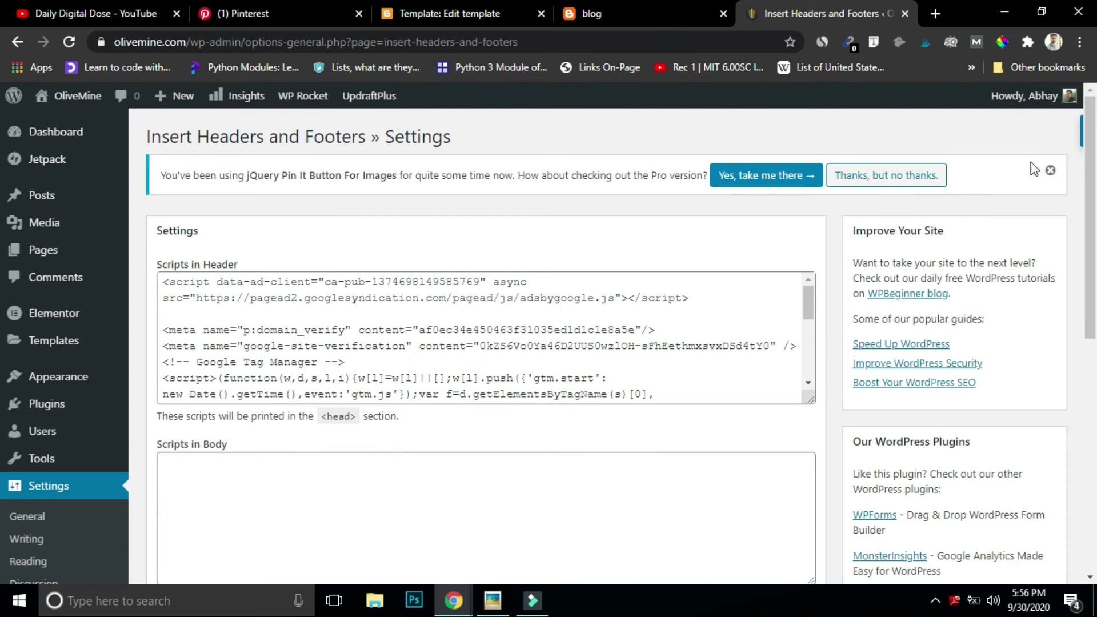
{"action": "scroll", "coordinate": [1091, 162], "scroll_direction": "down", "scroll_amount": 5}
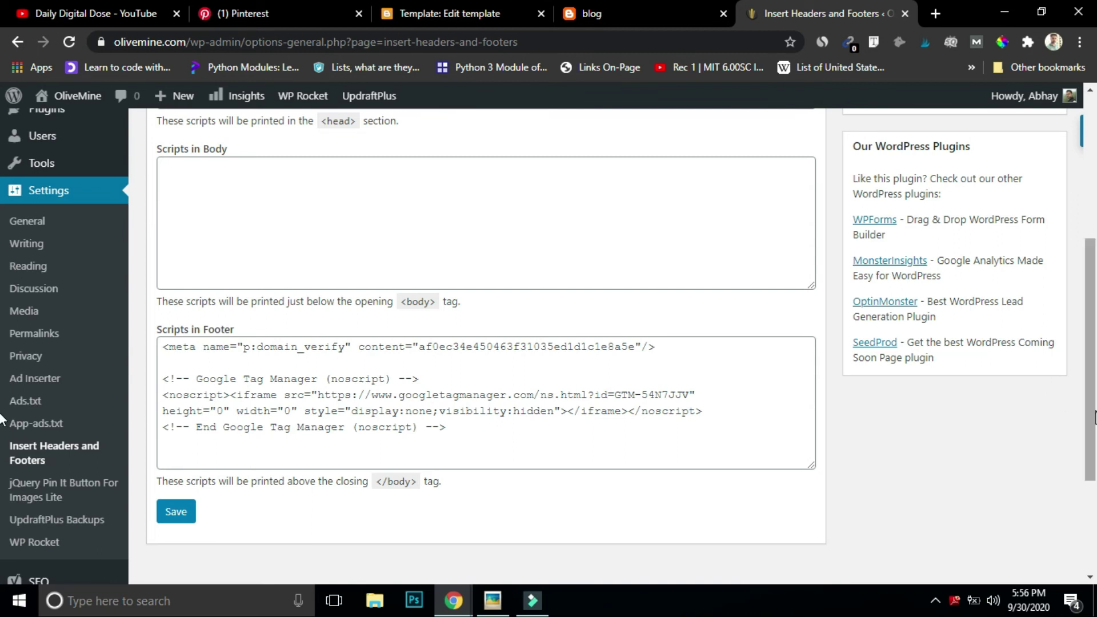
{"action": "scroll", "coordinate": [1091, 228], "scroll_direction": "up", "scroll_amount": 5}
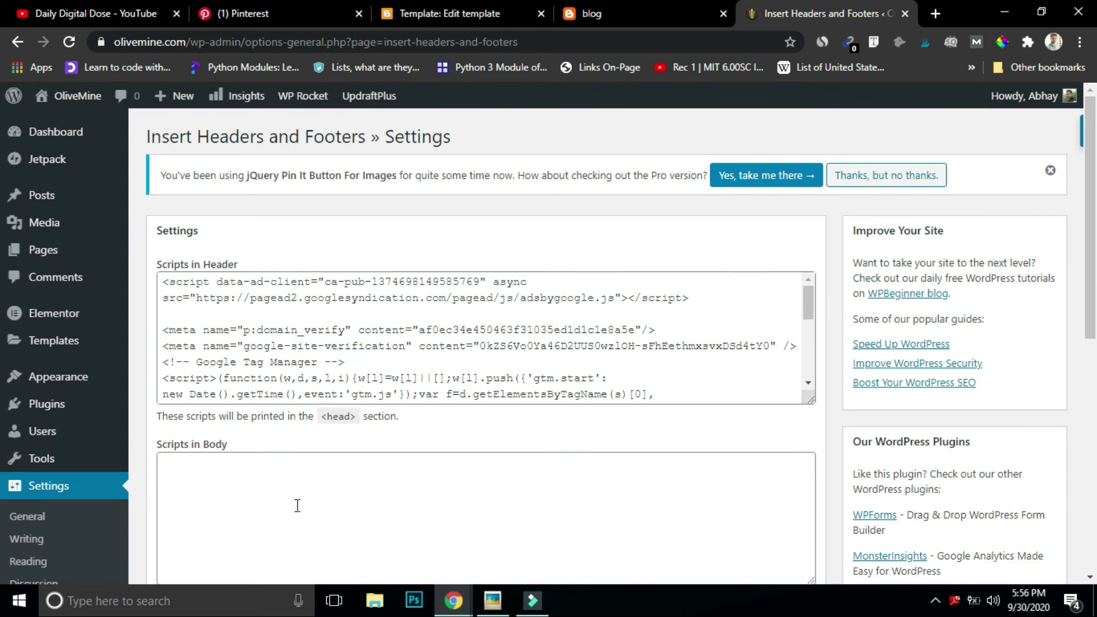
{"action": "scroll", "coordinate": [1058, 394], "scroll_direction": "down", "scroll_amount": 5}
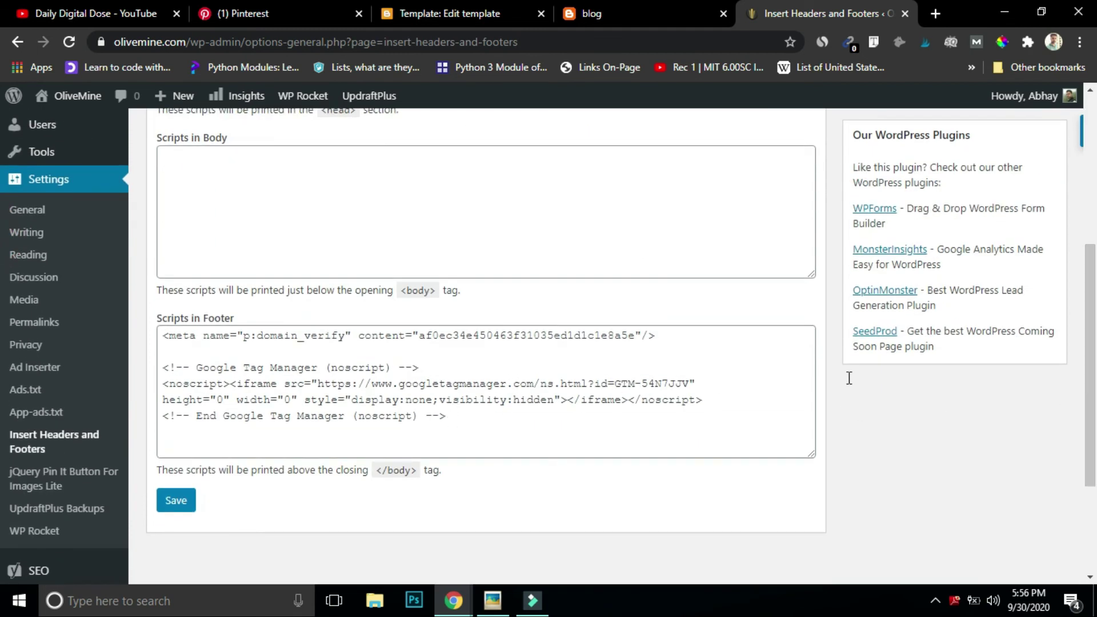
{"action": "scroll", "coordinate": [1090, 383], "scroll_direction": "up", "scroll_amount": 3}
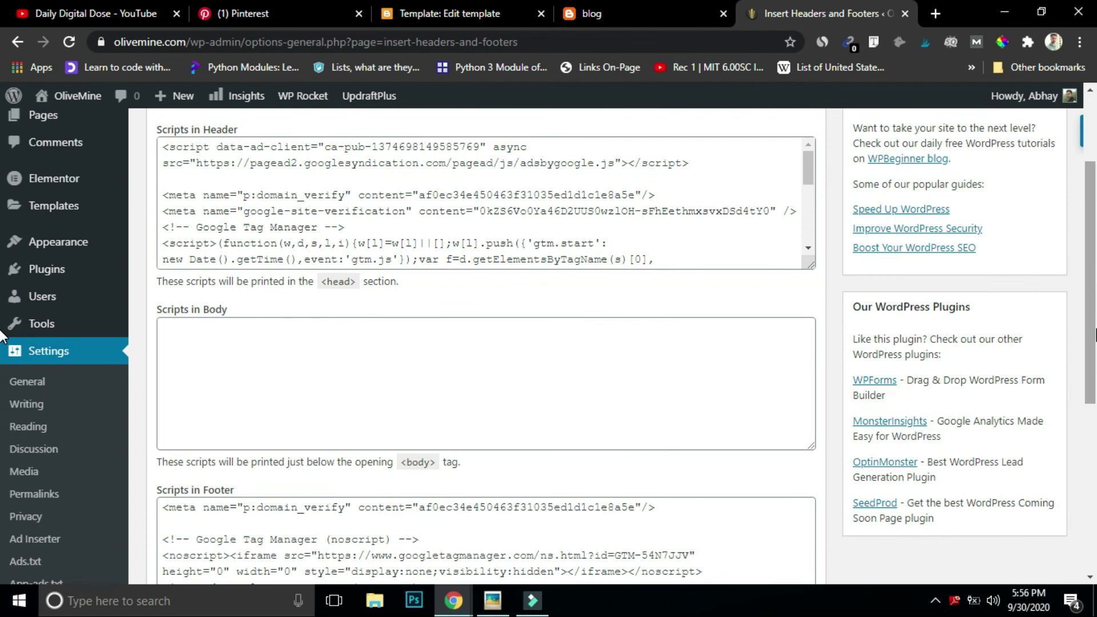
{"action": "scroll", "coordinate": [812, 240], "scroll_direction": "up", "scroll_amount": 2}
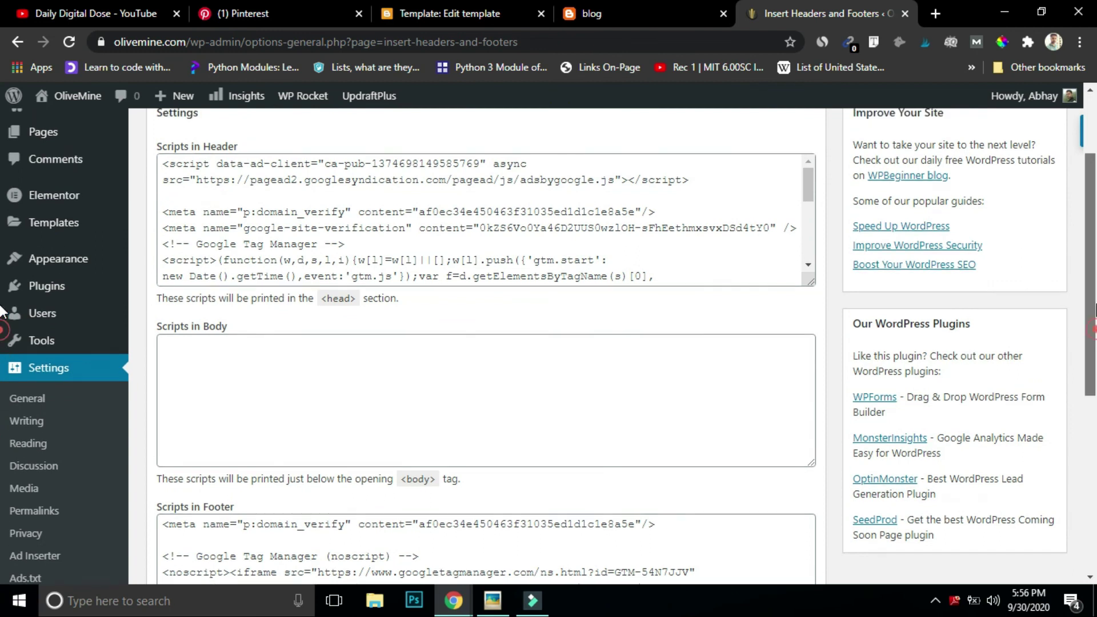
Step: Paste the Pinterest meta tag above the existing header scripts and save the settings
{"action": "left_click", "coordinate": [661, 294]}
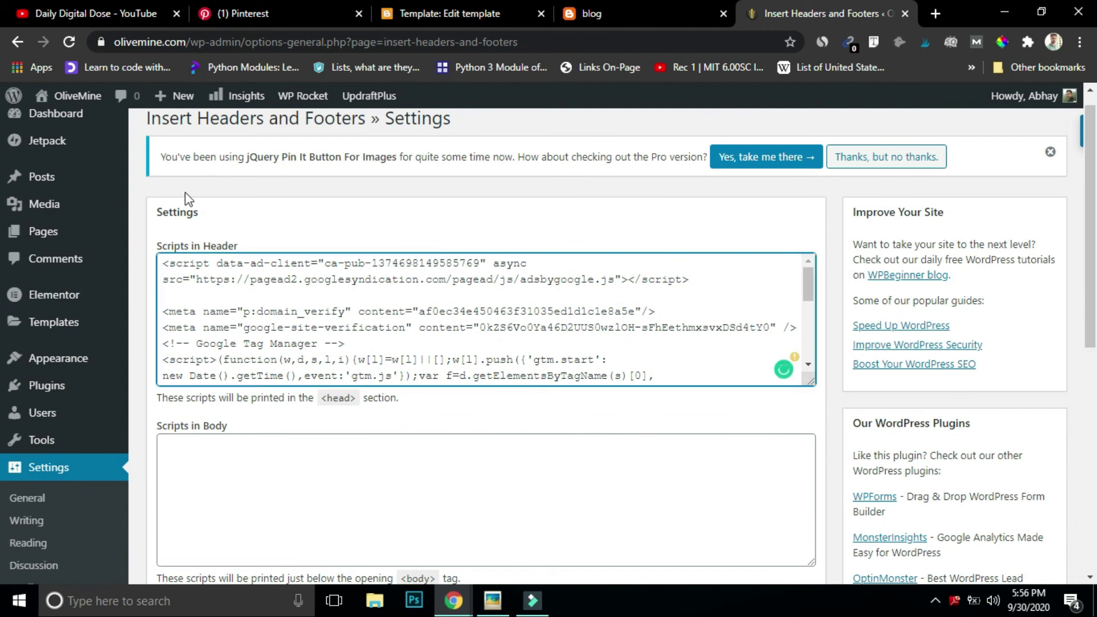
{"action": "left_click", "coordinate": [161, 261]}
{"action": "key", "text": "Return"}
{"action": "key", "text": "Return"}
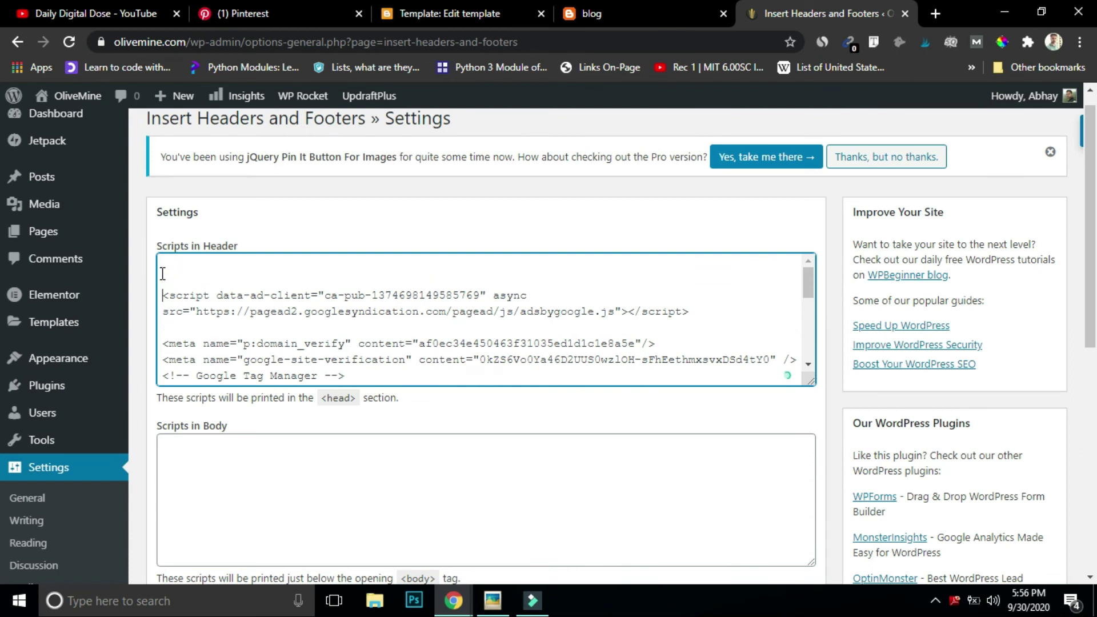
{"action": "type", "text": "<meta name=\"p:domain_verify\" content=\"549d3cc0b50aed0da701693b2264bd4b\"/>"}
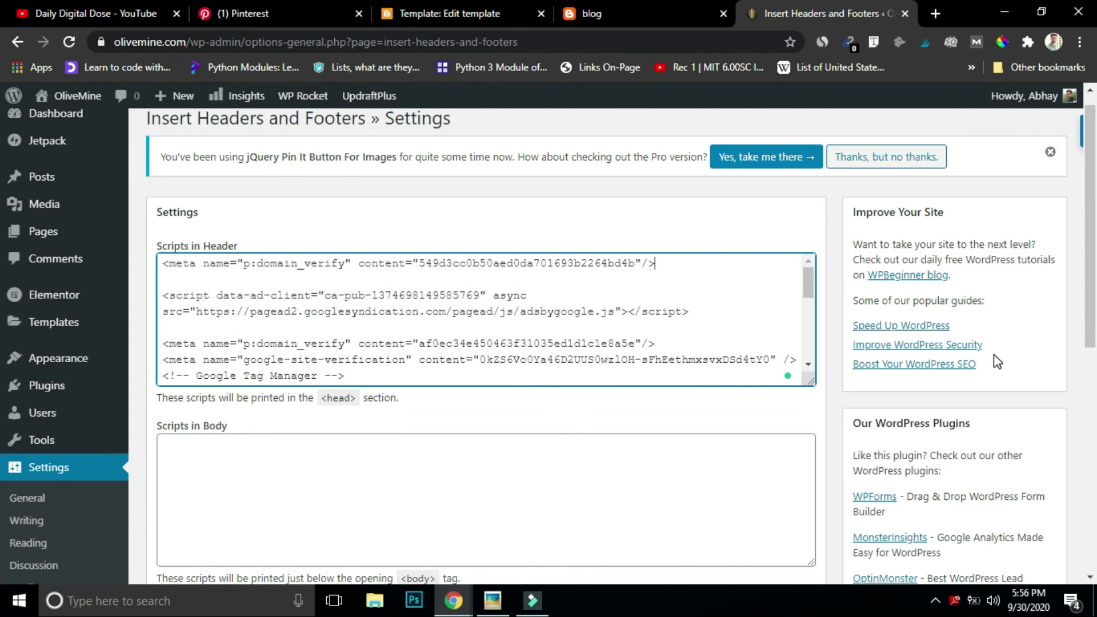
{"action": "left_click_drag", "start_coordinate": [1088, 285], "coordinate": [1089, 509]}
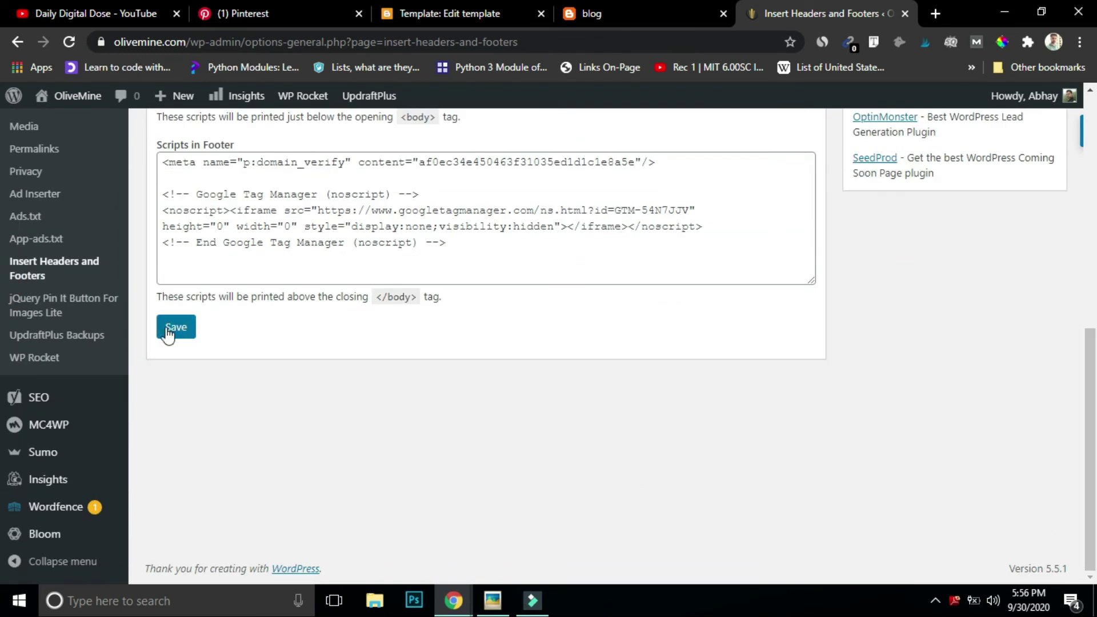
{"action": "left_click_drag", "start_coordinate": [1090, 421], "coordinate": [1092, 166]}
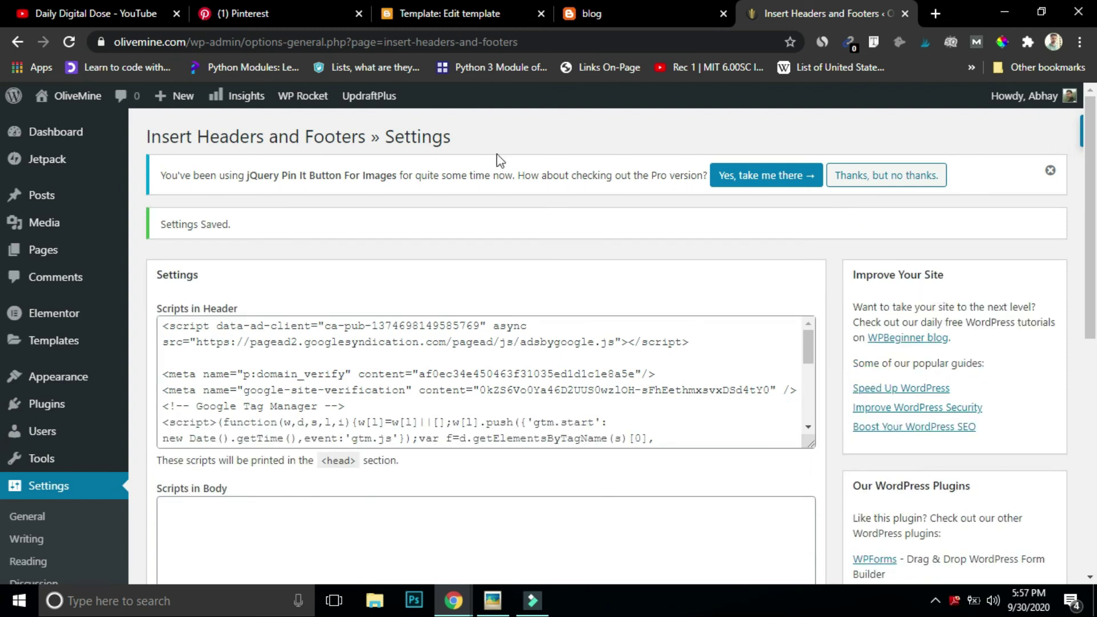
{"action": "mouse_move", "coordinate": [467, 606]}
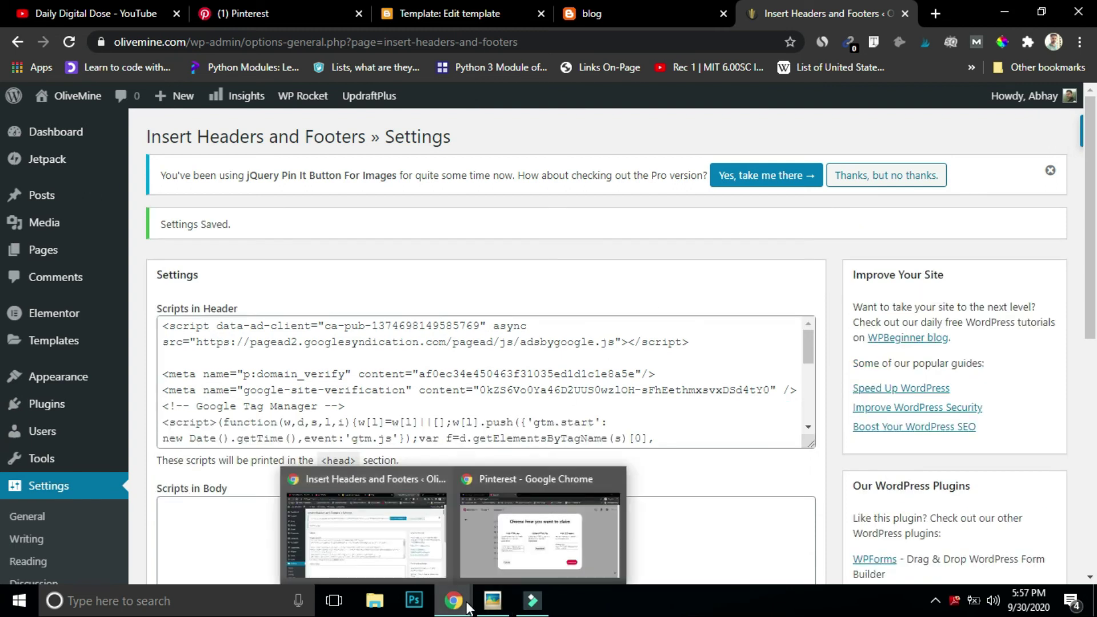
{"action": "left_click", "coordinate": [525, 555]}
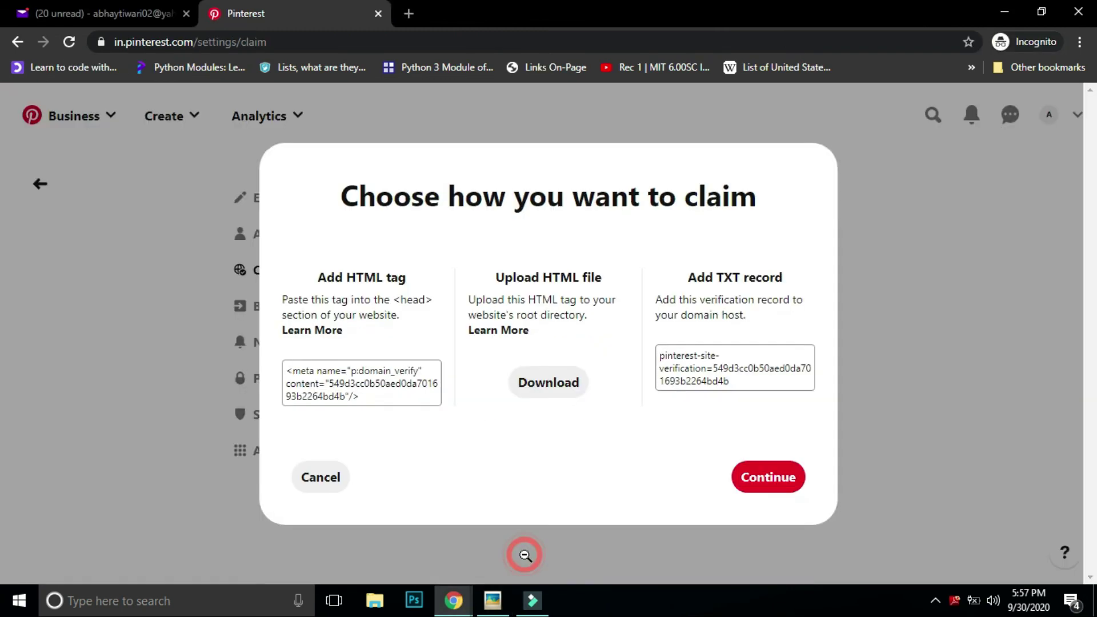
{"action": "left_click", "coordinate": [766, 484]}
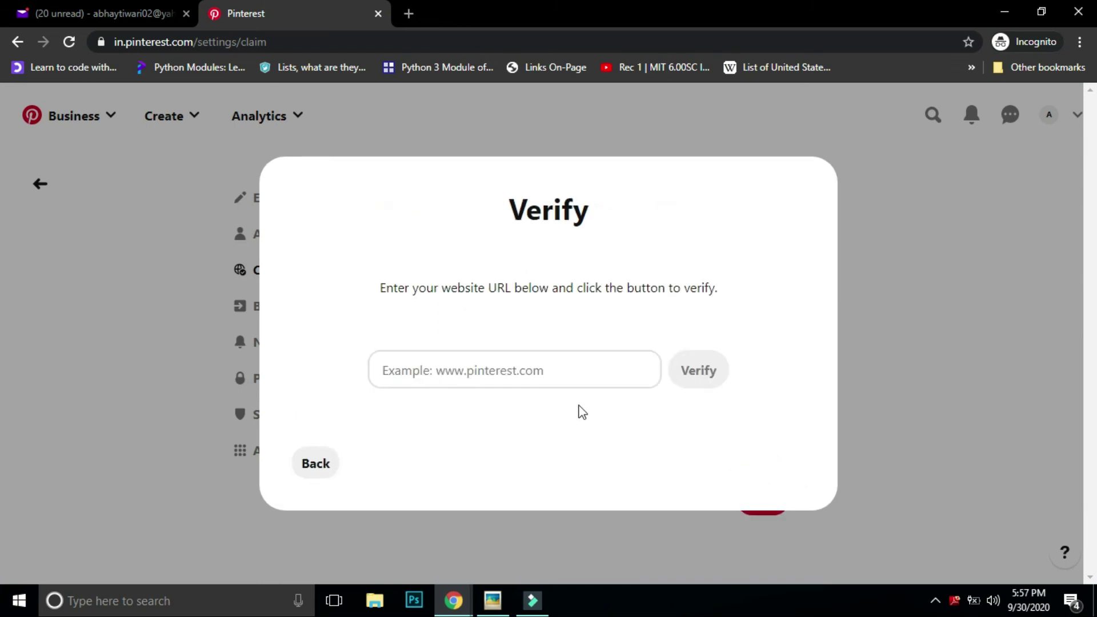
{"action": "left_click", "coordinate": [551, 384]}
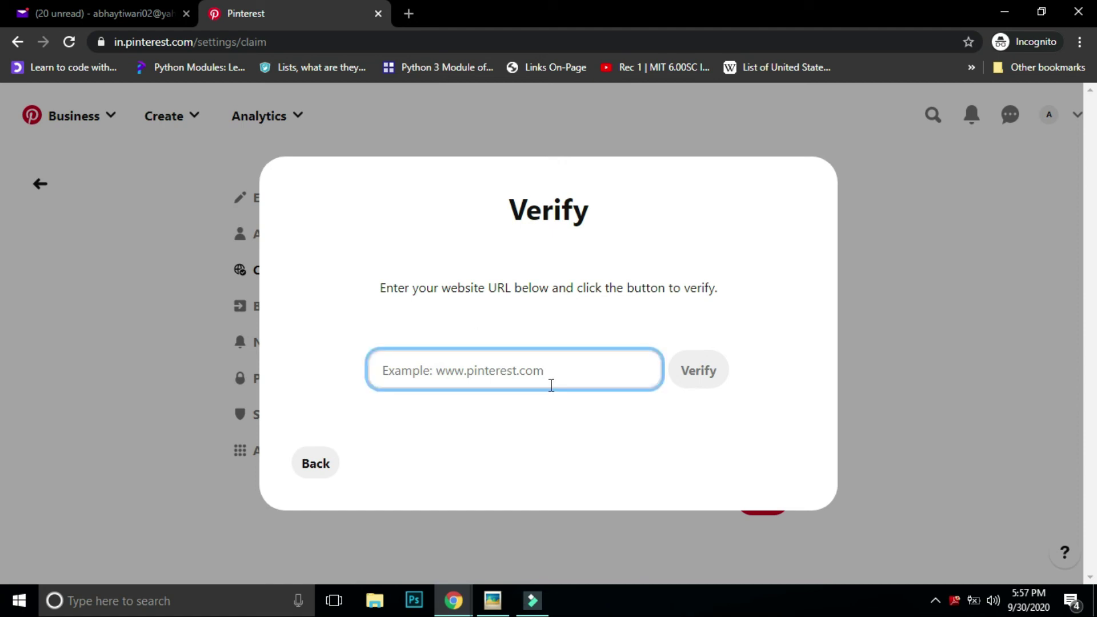
{"action": "type", "text": "https://"}
{"action": "type", "text": "www.shayaristage.com"}
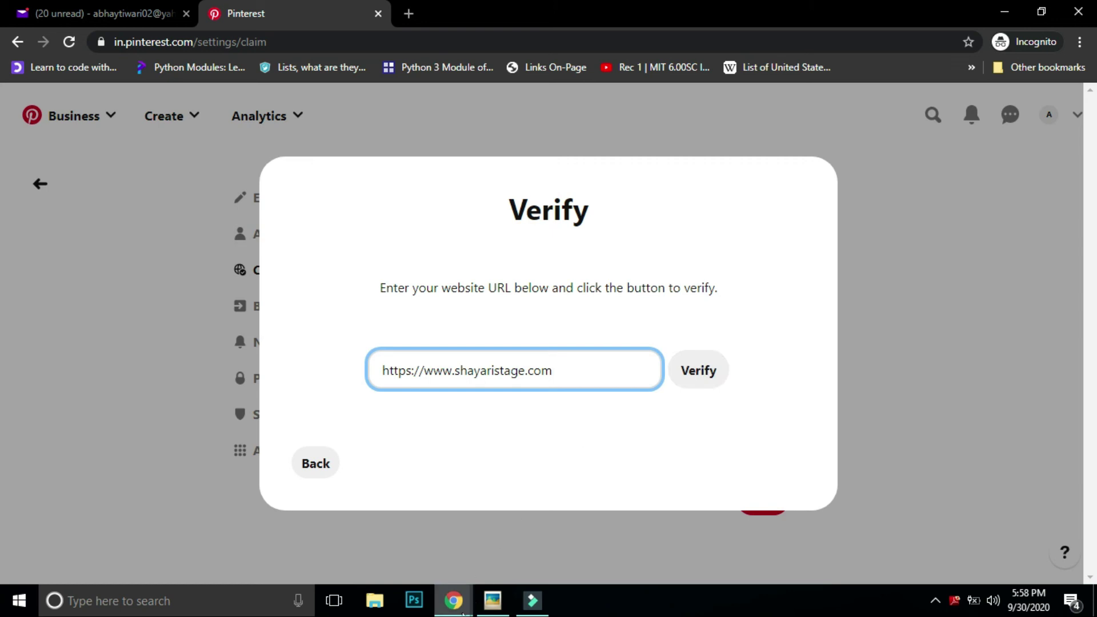
{"action": "mouse_move", "coordinate": [460, 610]}
{"action": "left_click", "coordinate": [417, 558]}
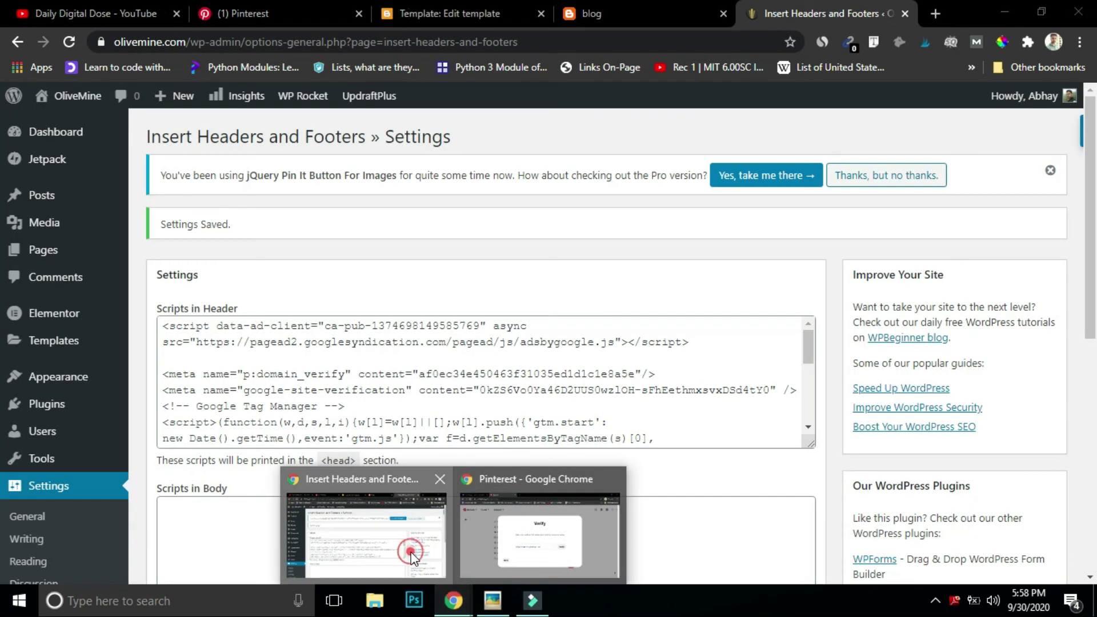
Step: Go from the Pinterest profile through account Settings to the Claim page listing olivemine.com
{"action": "left_click", "coordinate": [291, 18]}
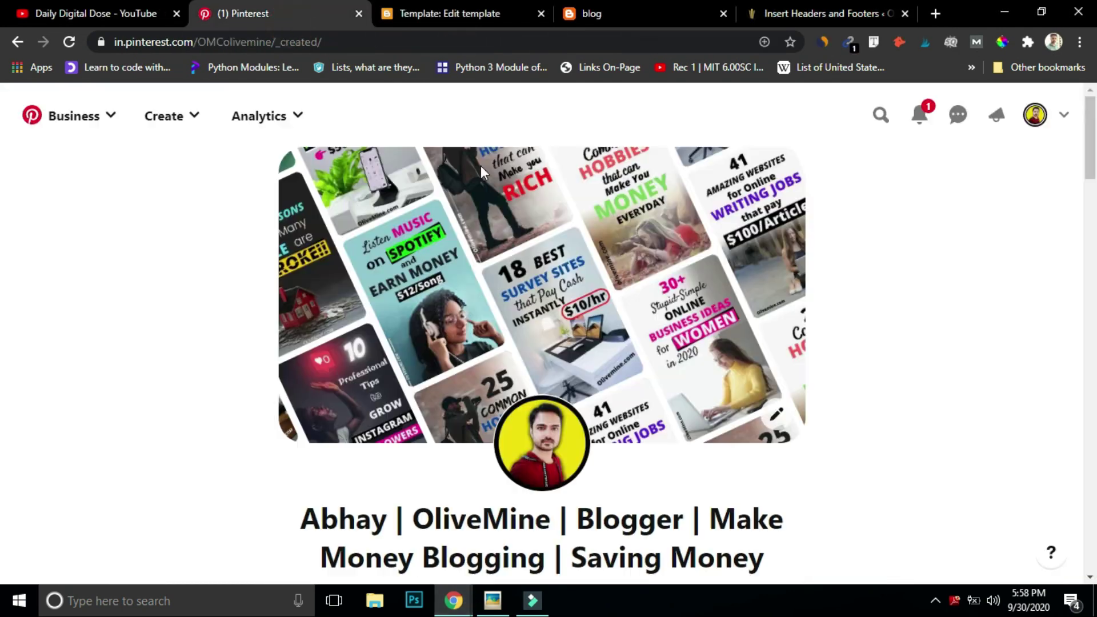
{"action": "left_click_drag", "start_coordinate": [1090, 154], "coordinate": [932, 213]}
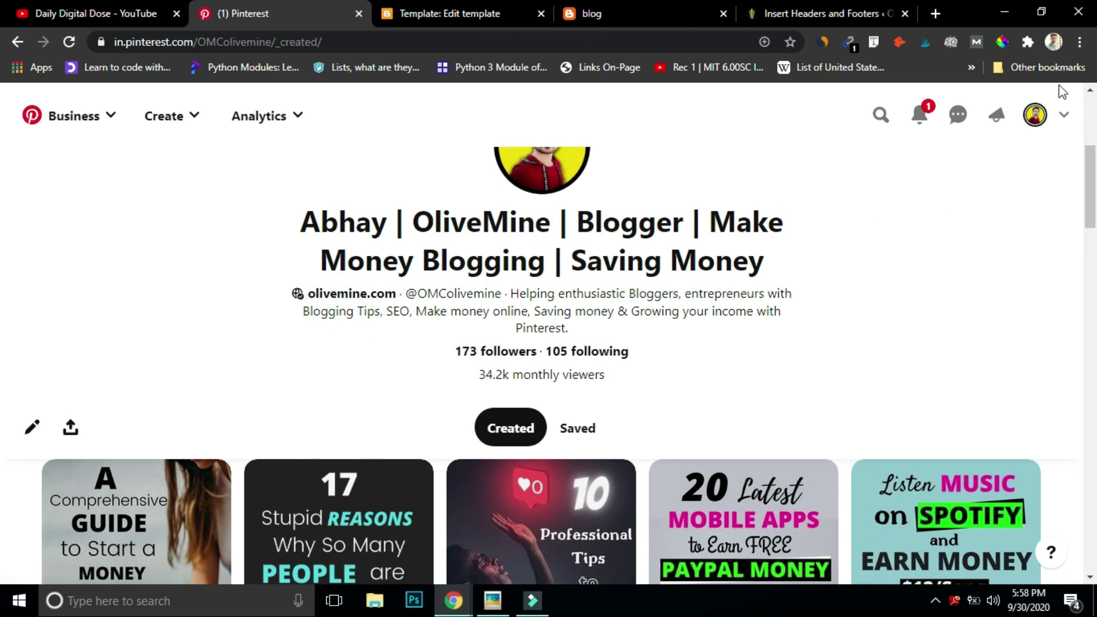
{"action": "left_click", "coordinate": [1063, 119]}
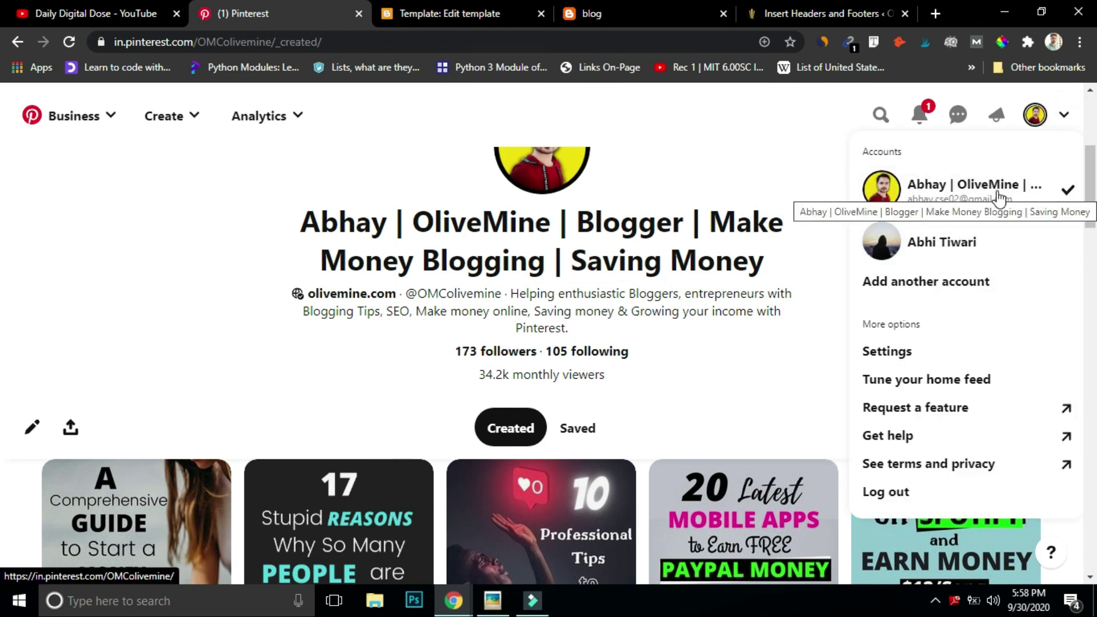
{"action": "left_click", "coordinate": [895, 349]}
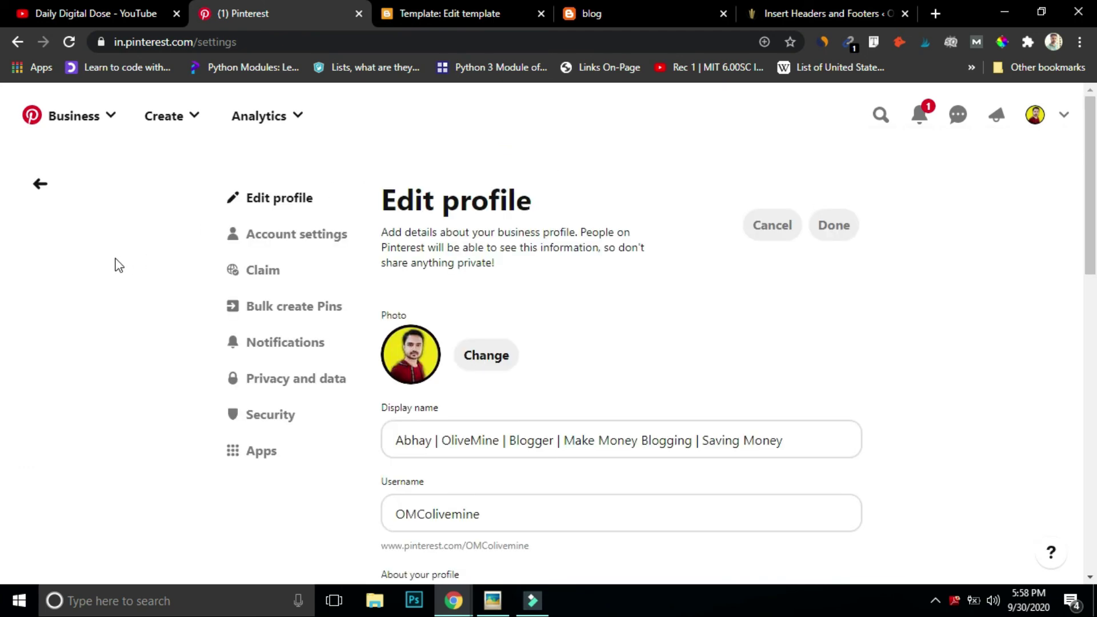
{"action": "left_click", "coordinate": [262, 274]}
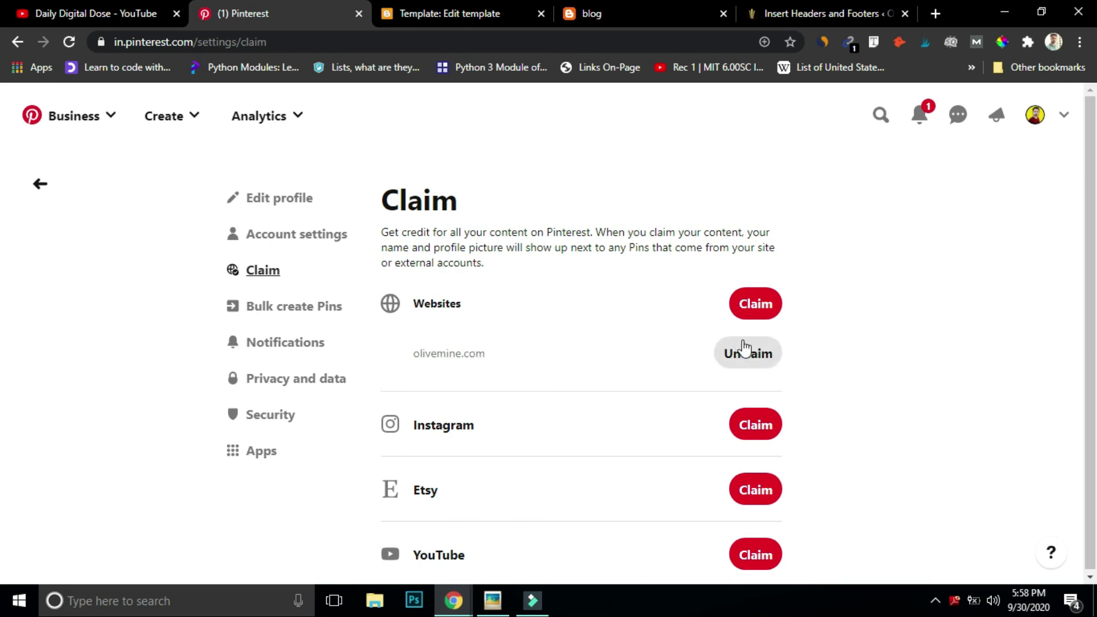
Step: Visit Account settings, then return to Edit profile showing the bio and verified olivemine.com URL
{"action": "left_click", "coordinate": [289, 243]}
{"action": "left_click_drag", "start_coordinate": [281, 240], "coordinate": [726, 361]}
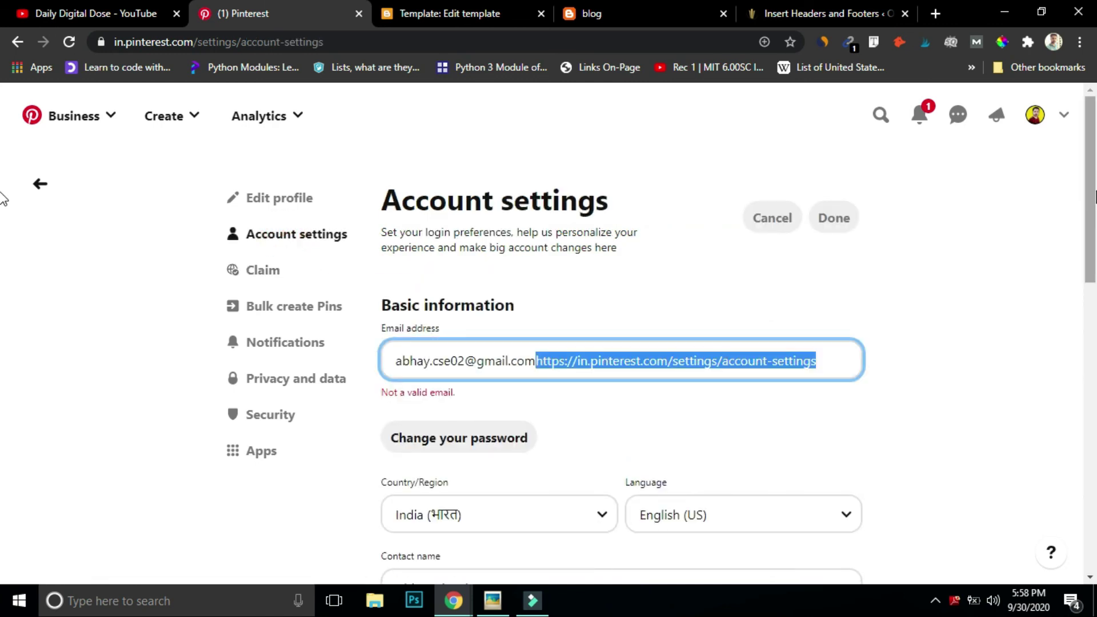
{"action": "scroll", "coordinate": [3, 294], "scroll_direction": "down", "scroll_amount": 5}
{"action": "key", "text": "alt+Left"}
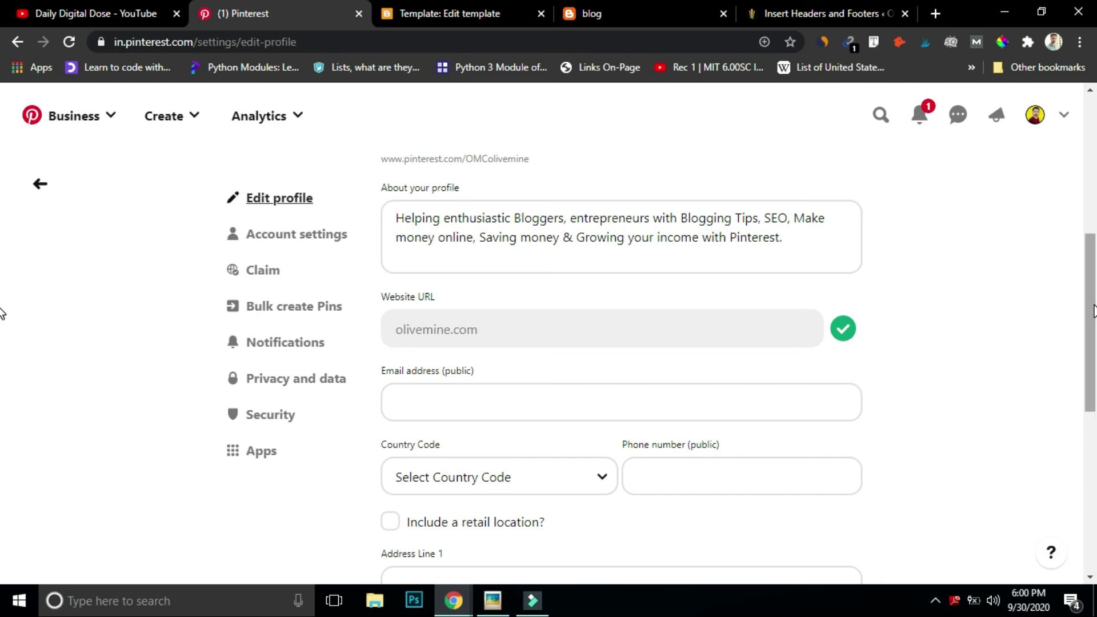
Step: Go via Privacy and data to Bulk create Pins, offering .csv upload and RSS feed options
{"action": "scroll", "coordinate": [1085, 309], "scroll_direction": "down", "scroll_amount": 1}
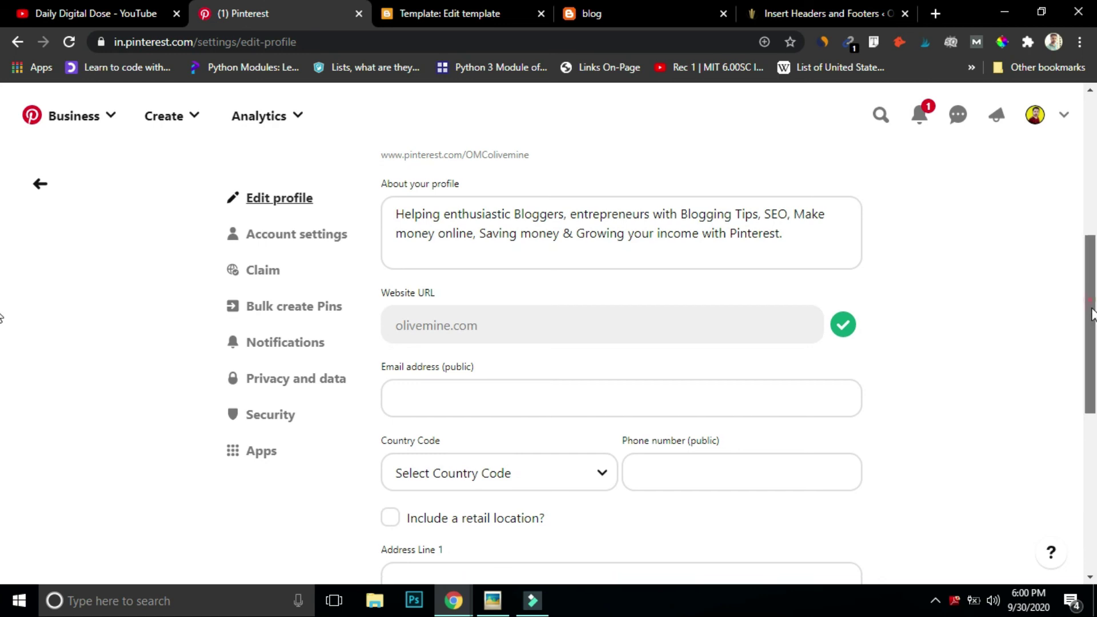
{"action": "left_click", "coordinate": [285, 377]}
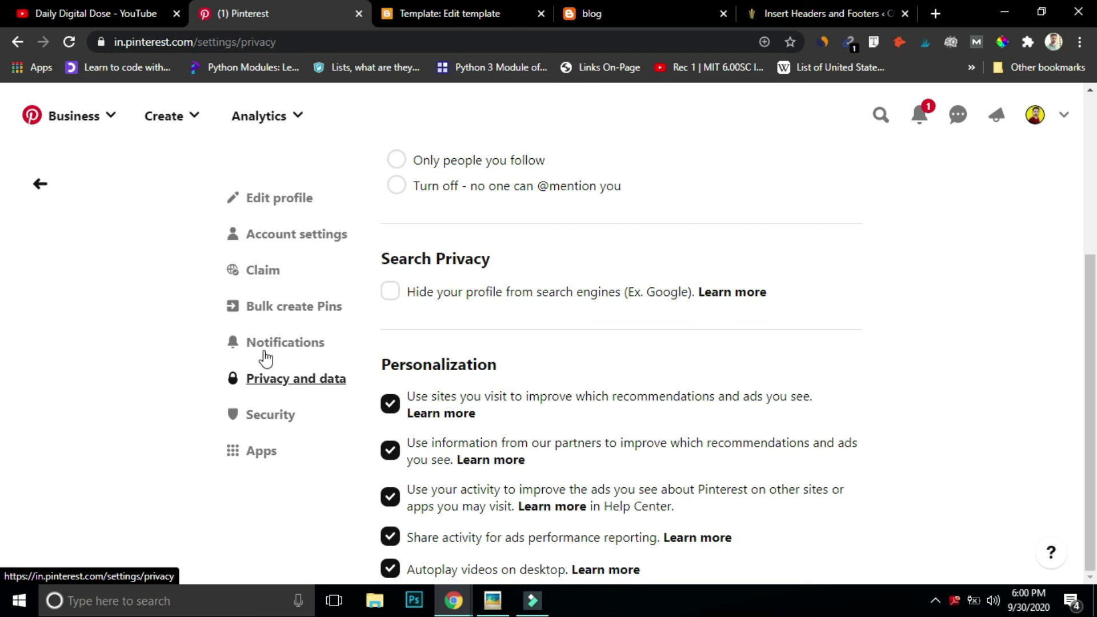
{"action": "left_click", "coordinate": [283, 310]}
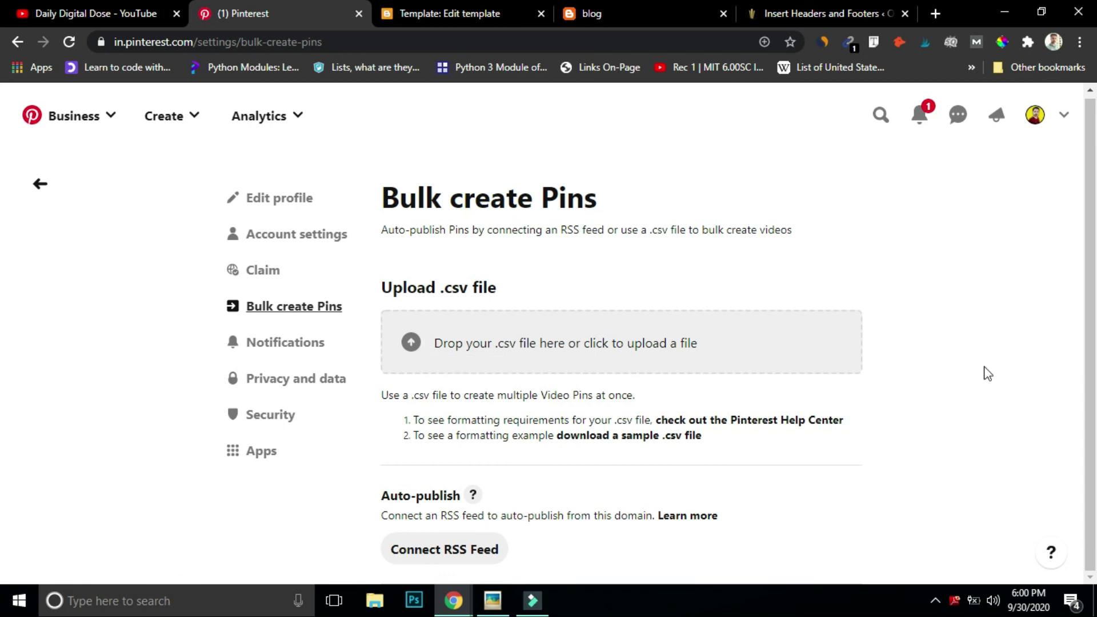
{"action": "left_click_drag", "start_coordinate": [1092, 446], "coordinate": [1092, 434]}
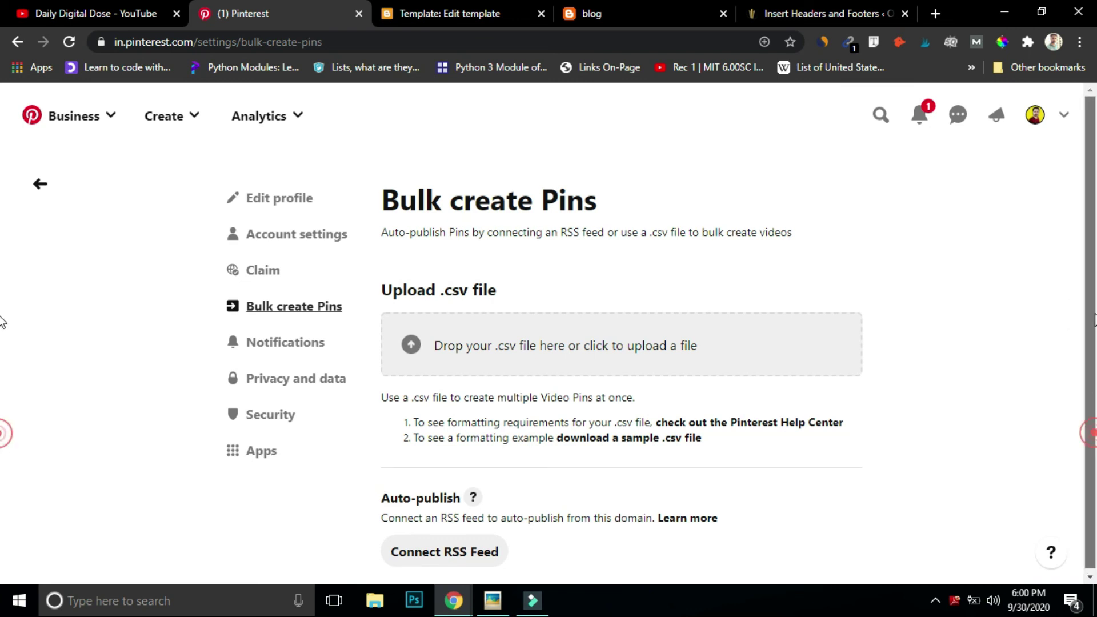